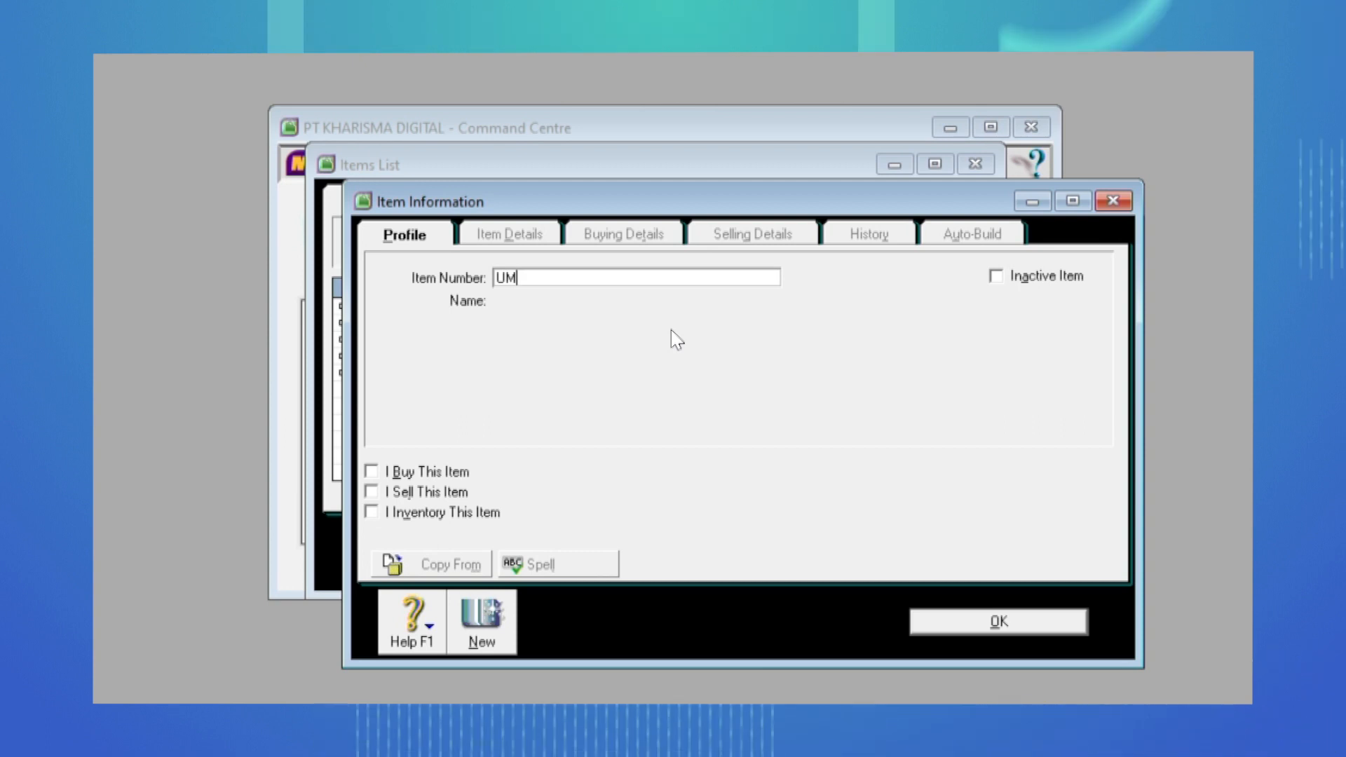
Confirm the item number UM and name the new item UANG MUKA PEMBELIAN
key(Tab)
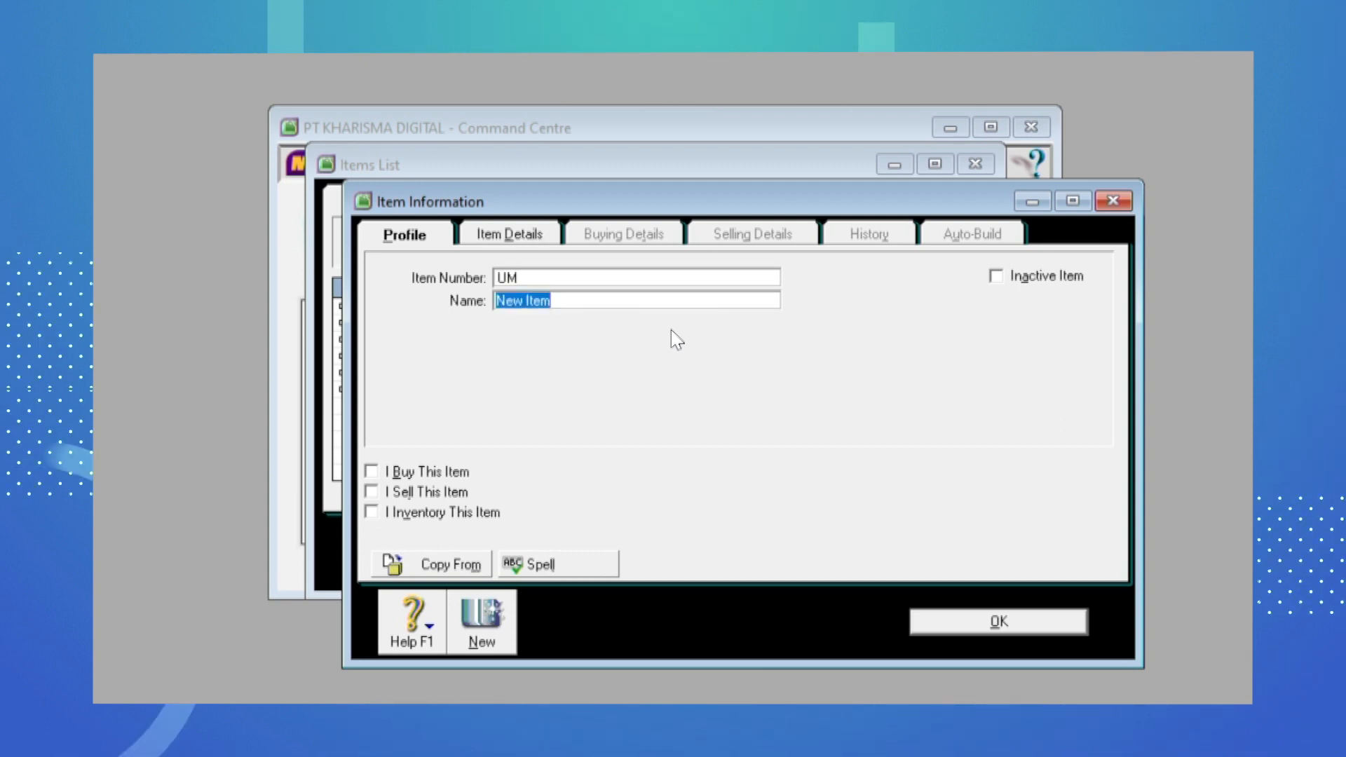
text(U)
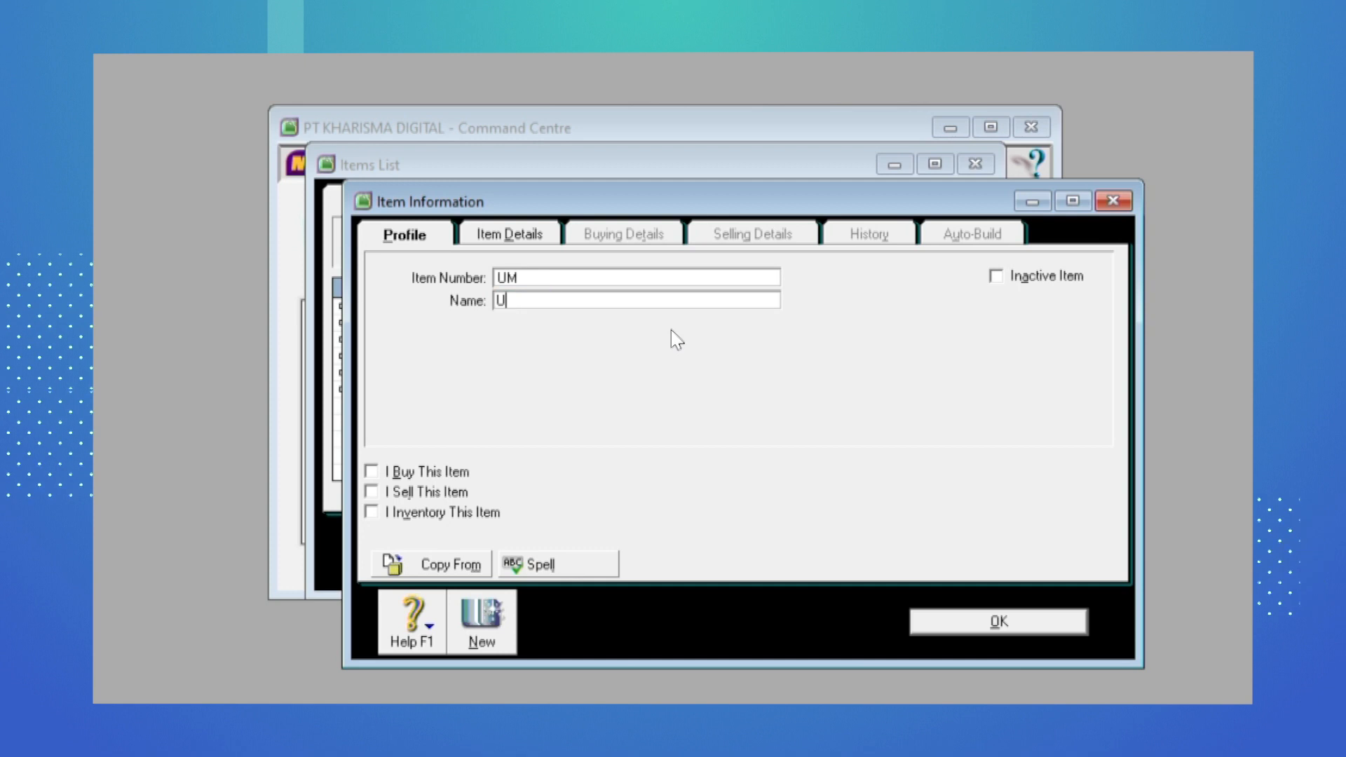
text(ANG MUKA )
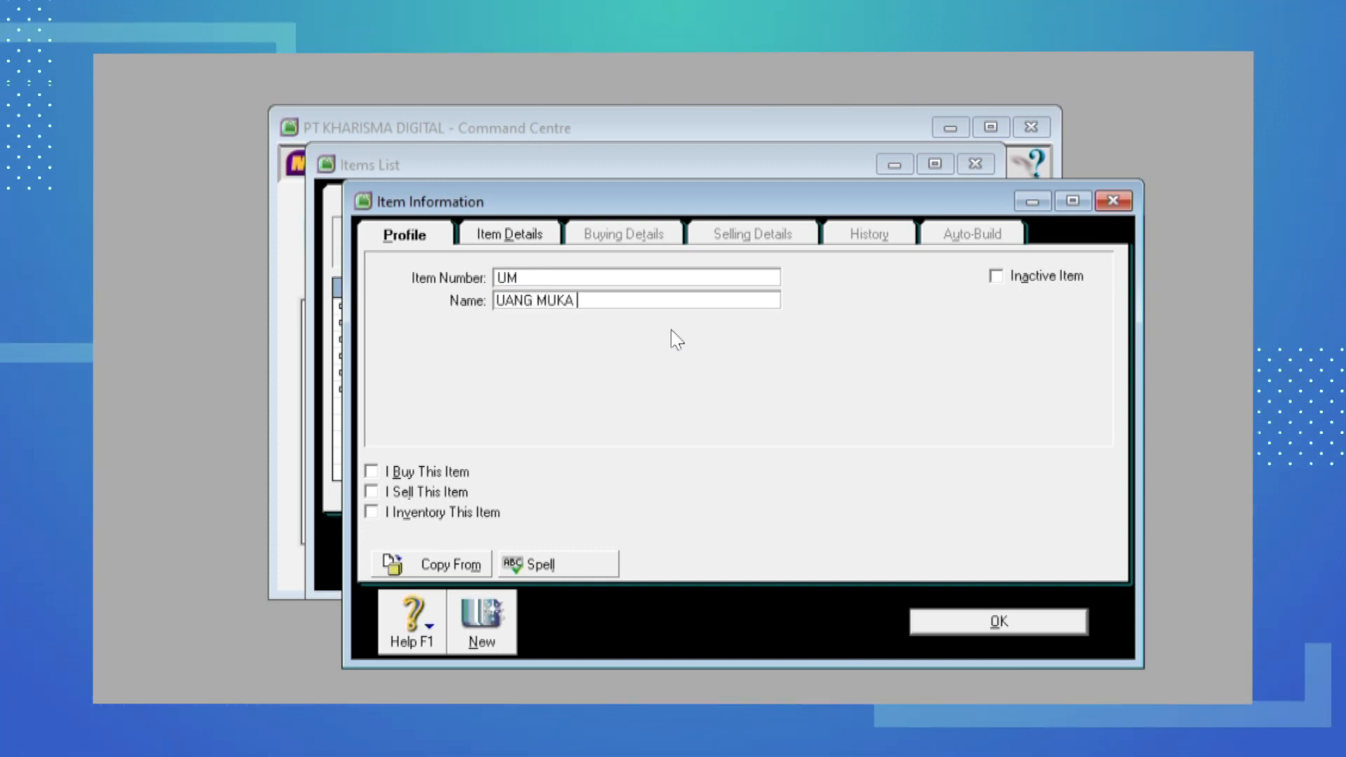
text(PEMBELIAN)
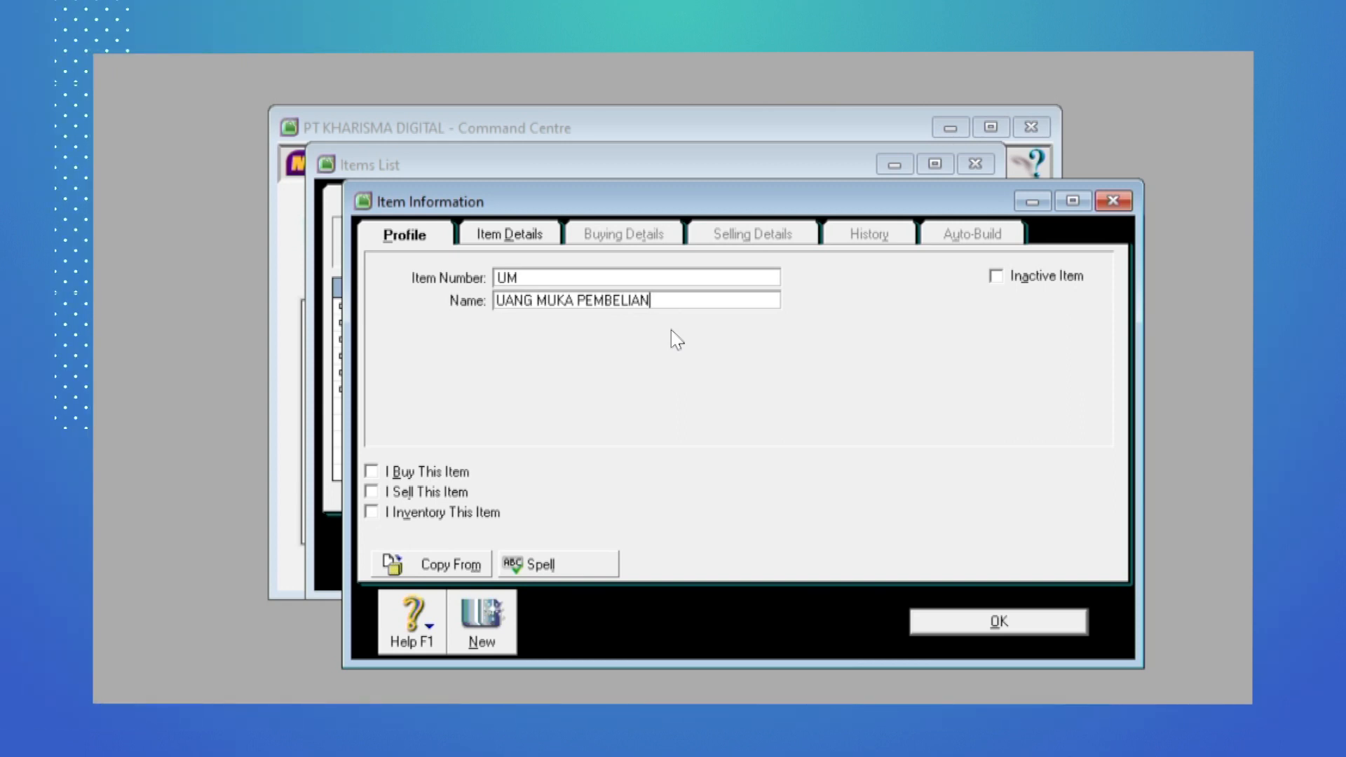
Mark the item as bought and assign Deposit Paid UM Pembelian as its expense account for tracking costs
click(372, 472)
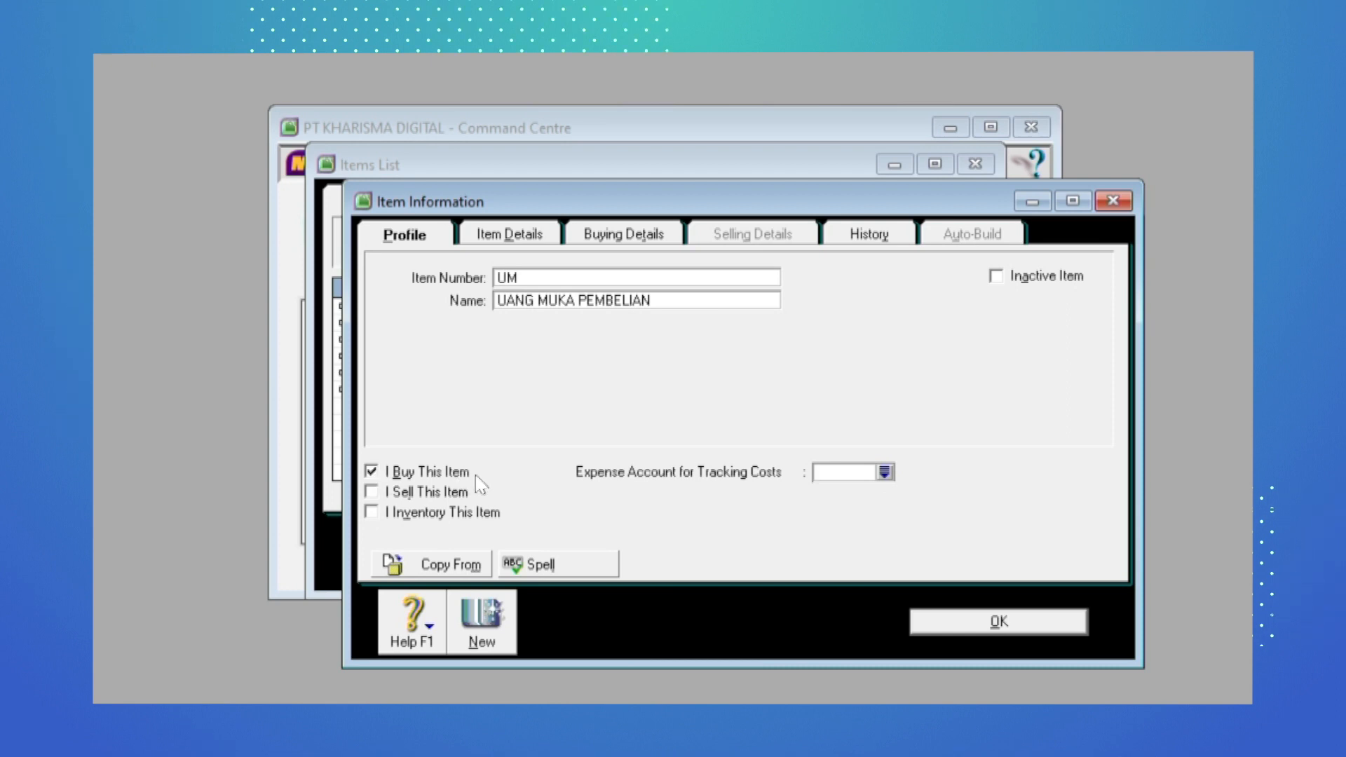
click(885, 472)
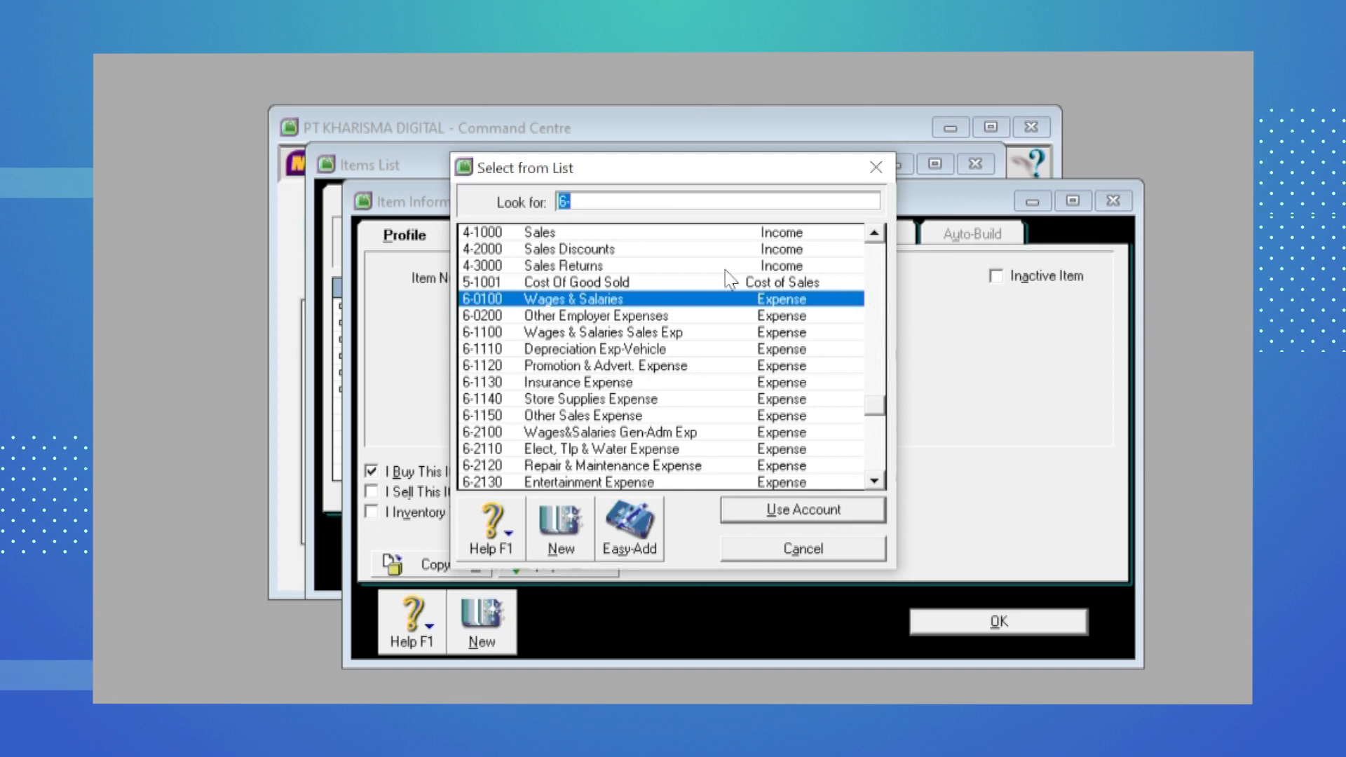
text(1)
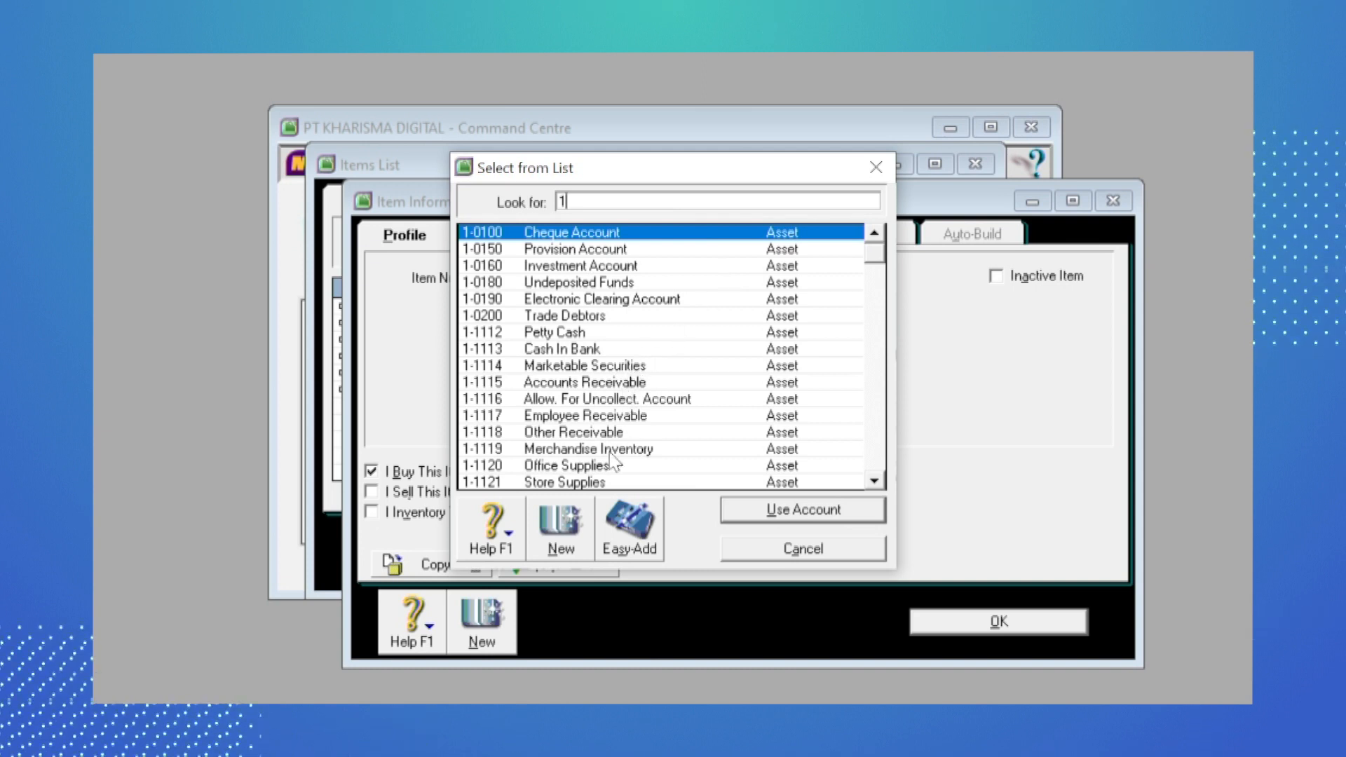
scroll(611, 463, down, 1)
scroll(611, 462, down, 1)
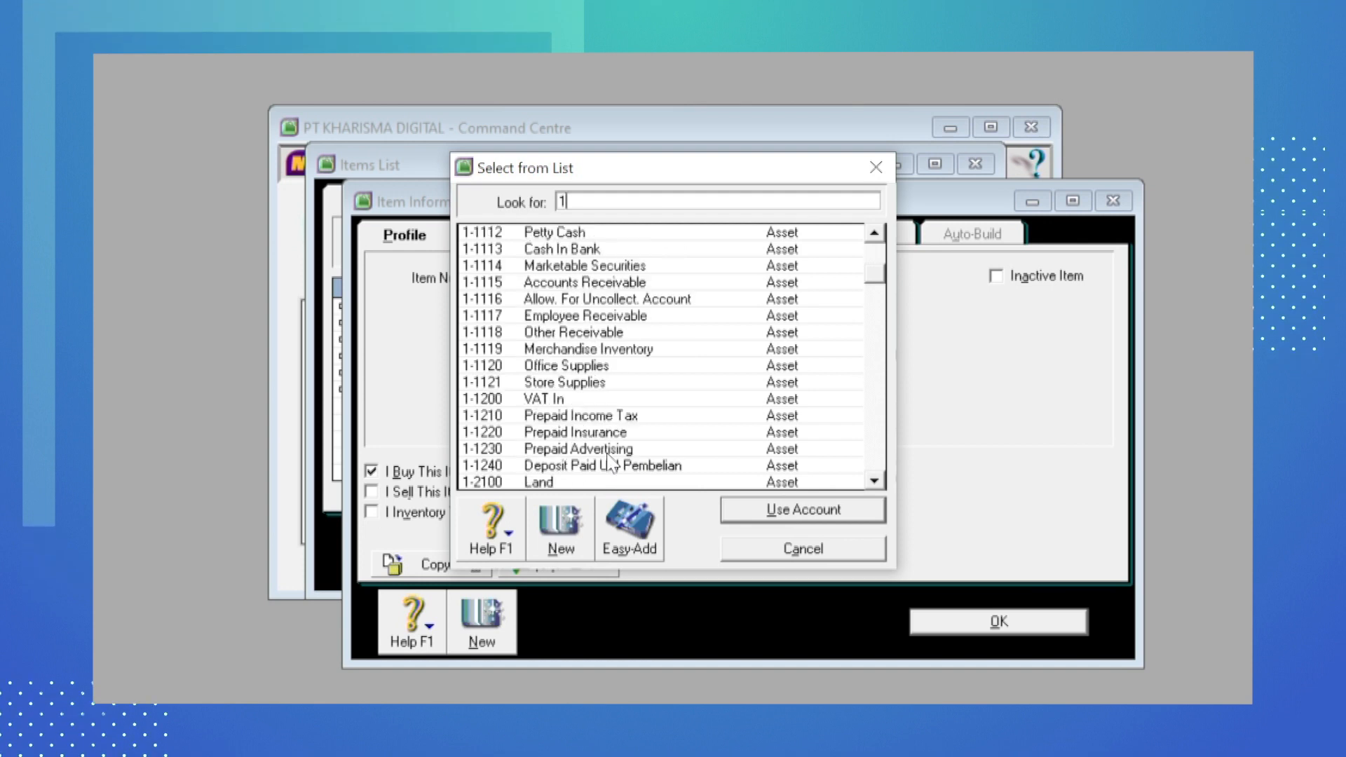
click(593, 468)
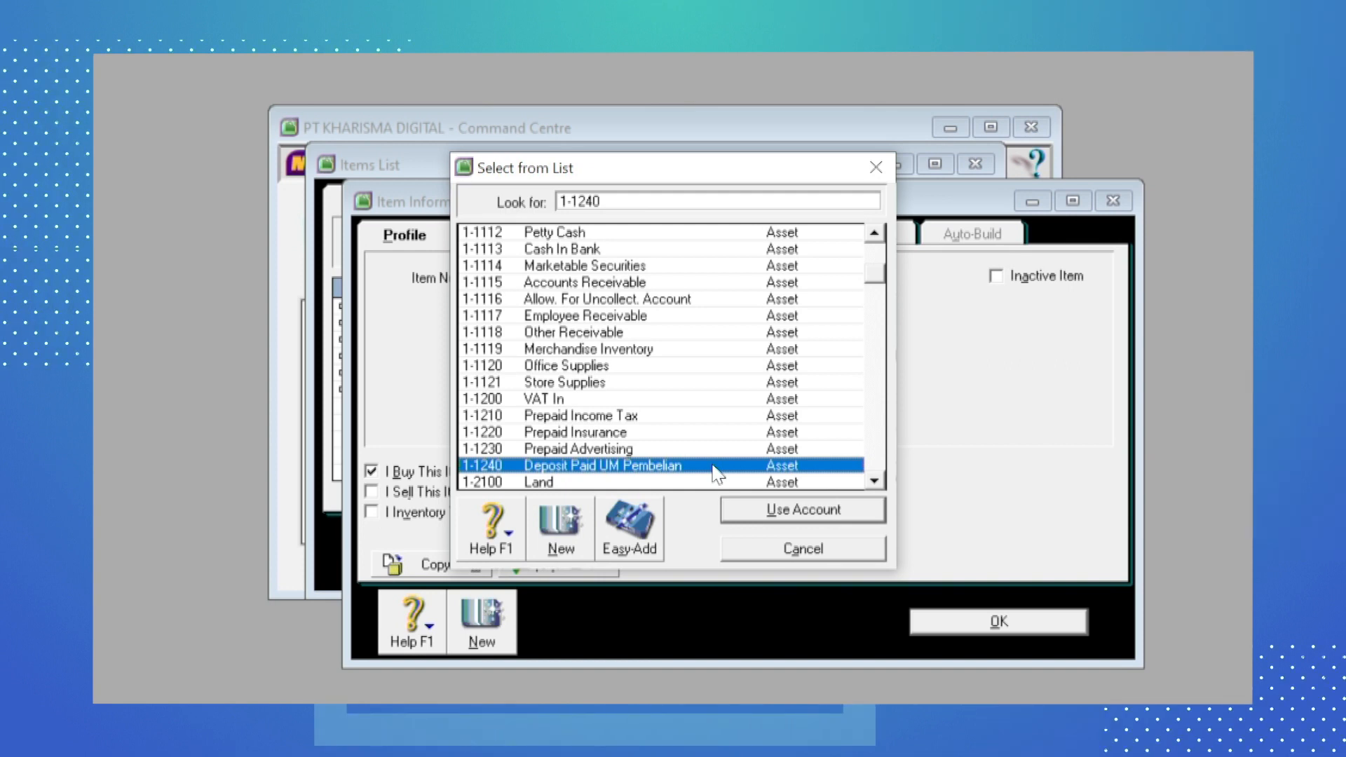
click(745, 518)
click(663, 442)
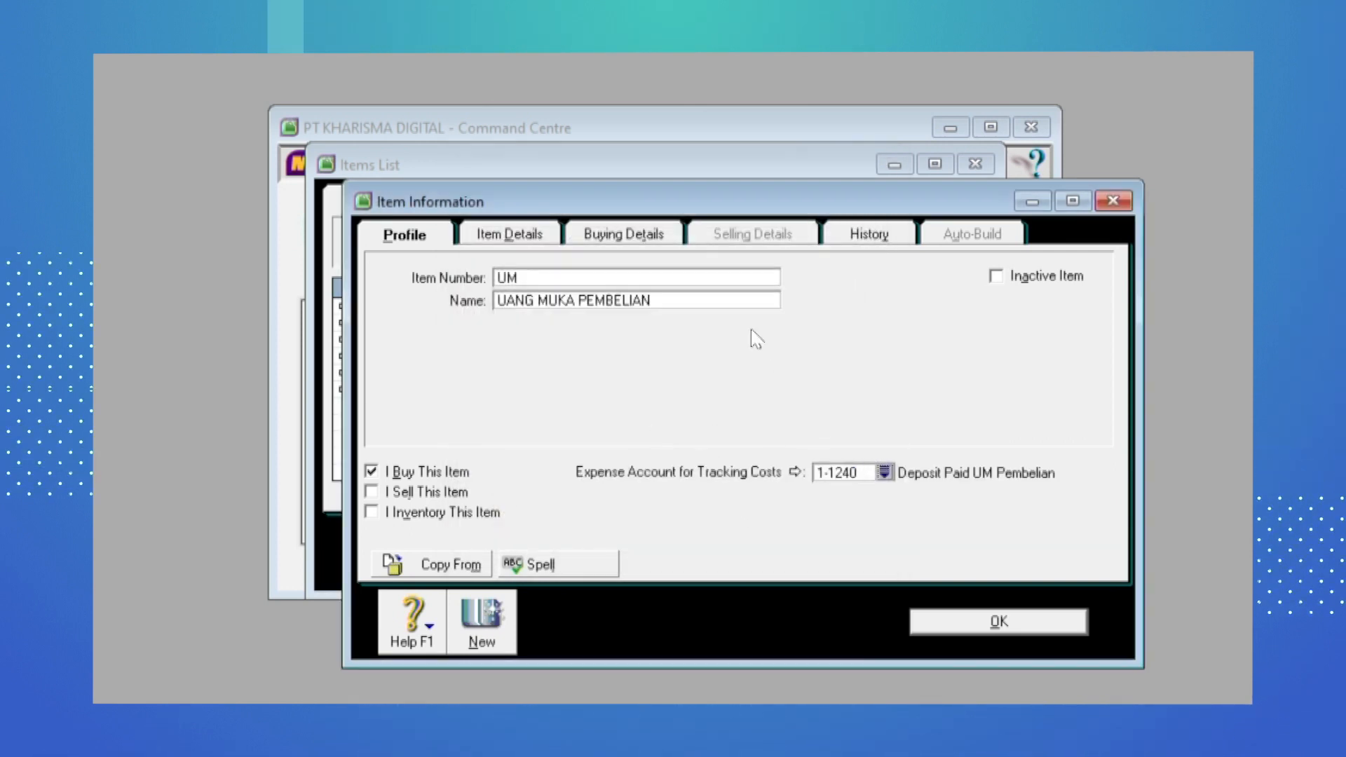
Set the item's tax code when bought to PPN in its buying details and save the item
click(620, 238)
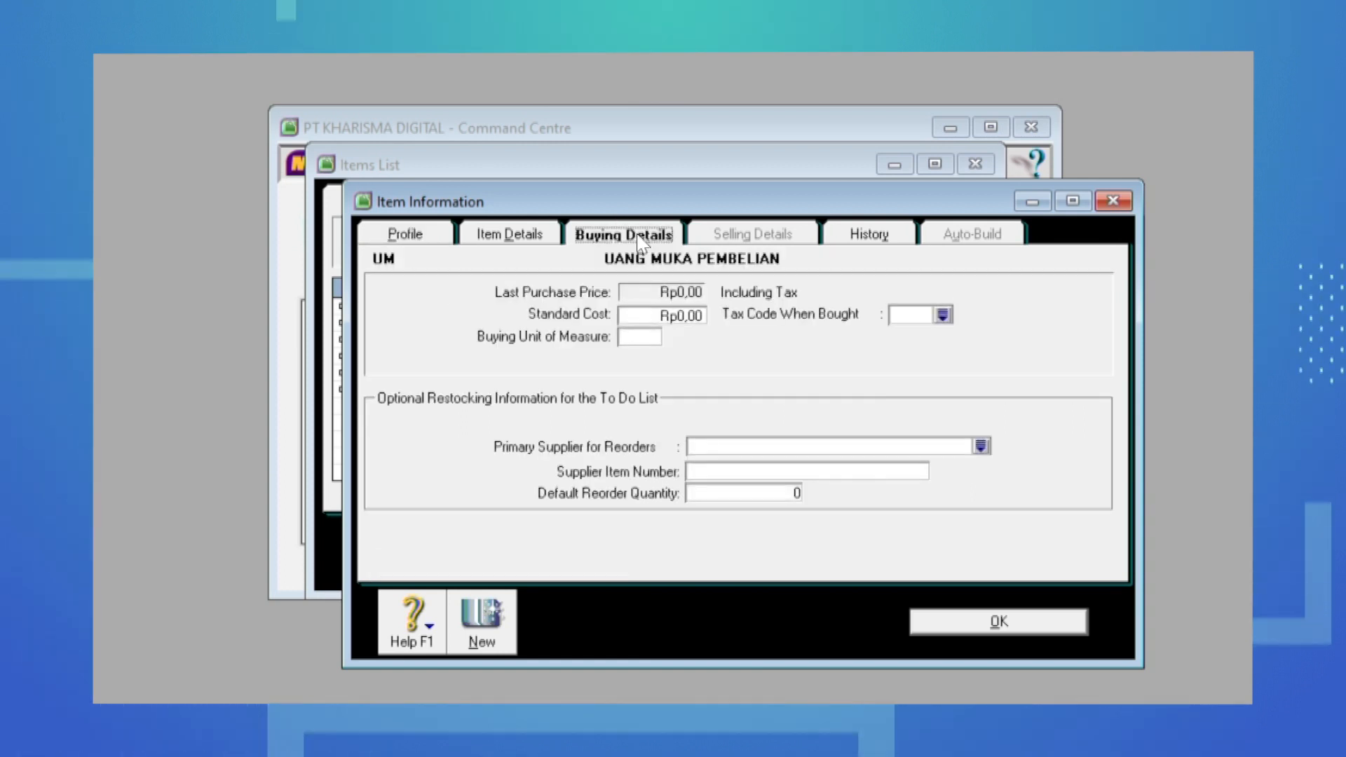
click(911, 316)
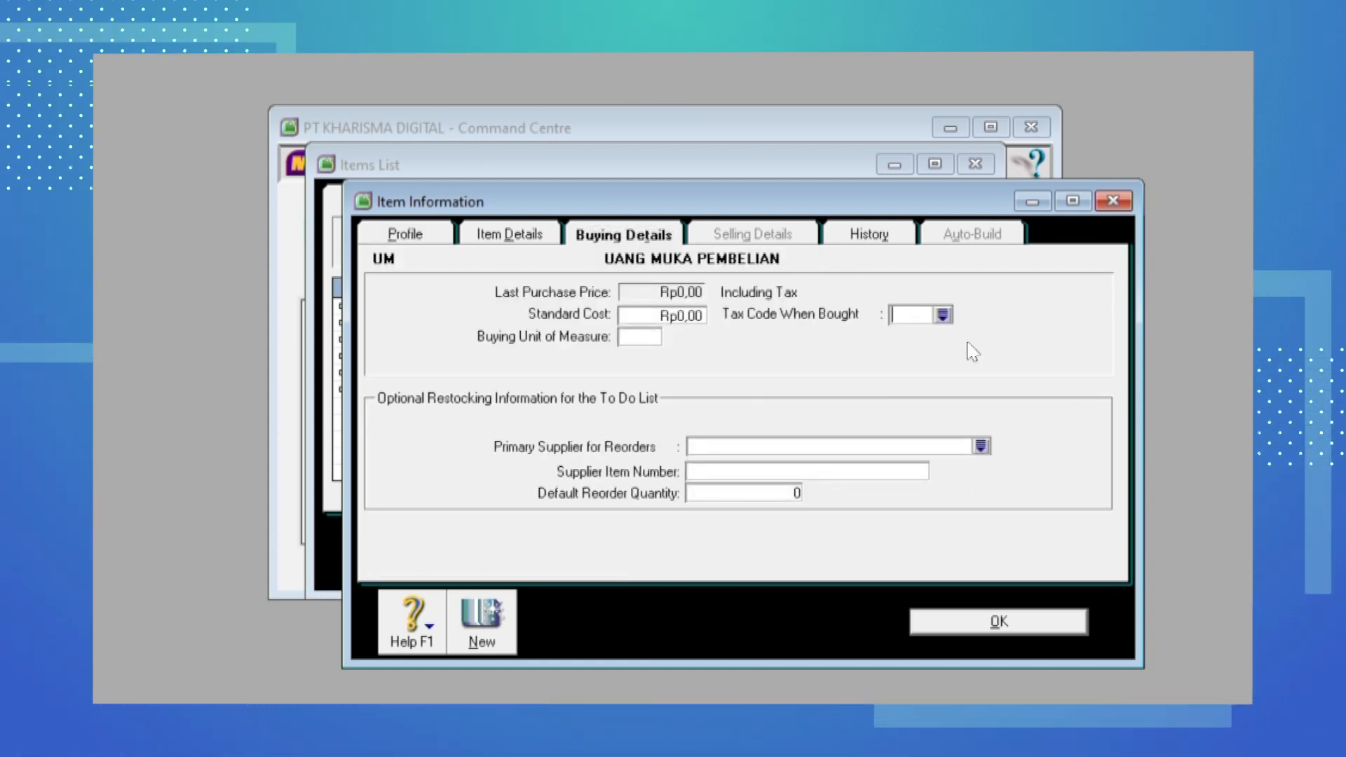
click(942, 316)
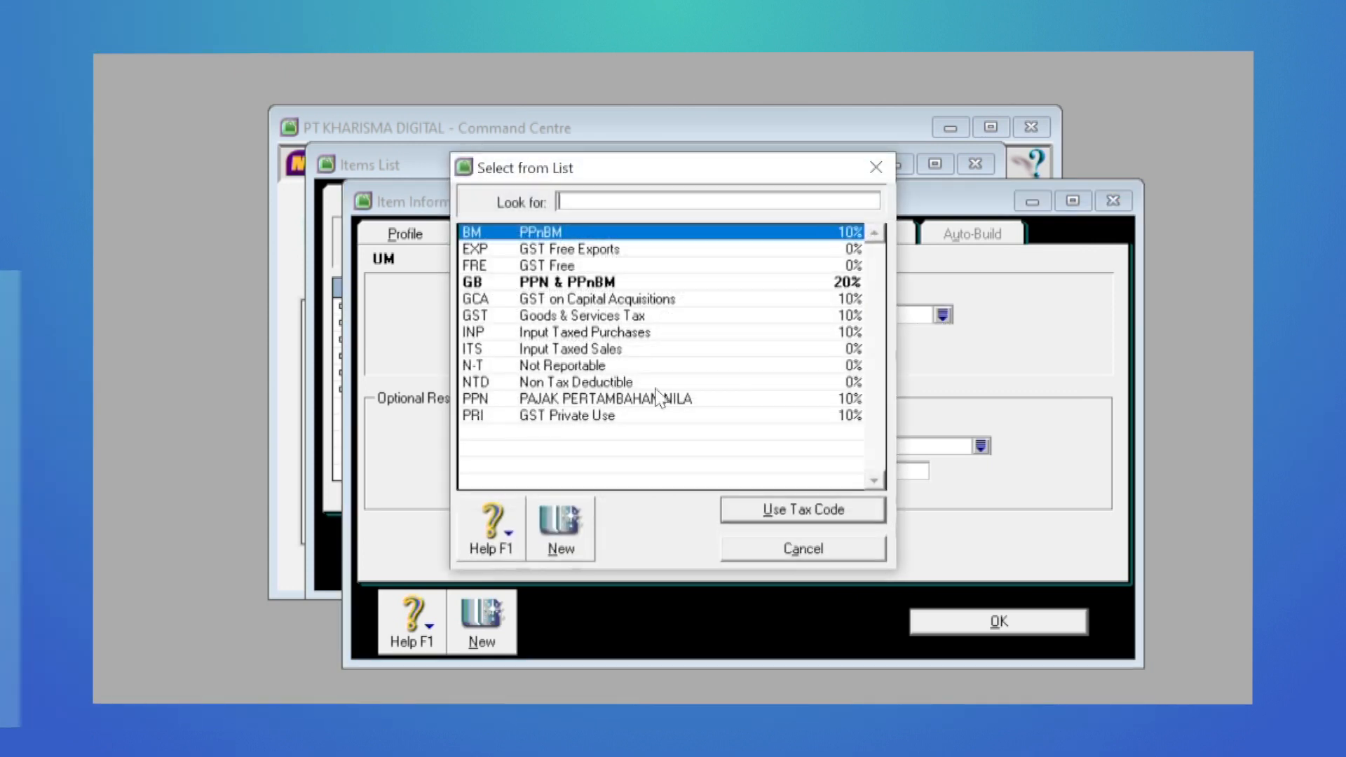
text(PPN)
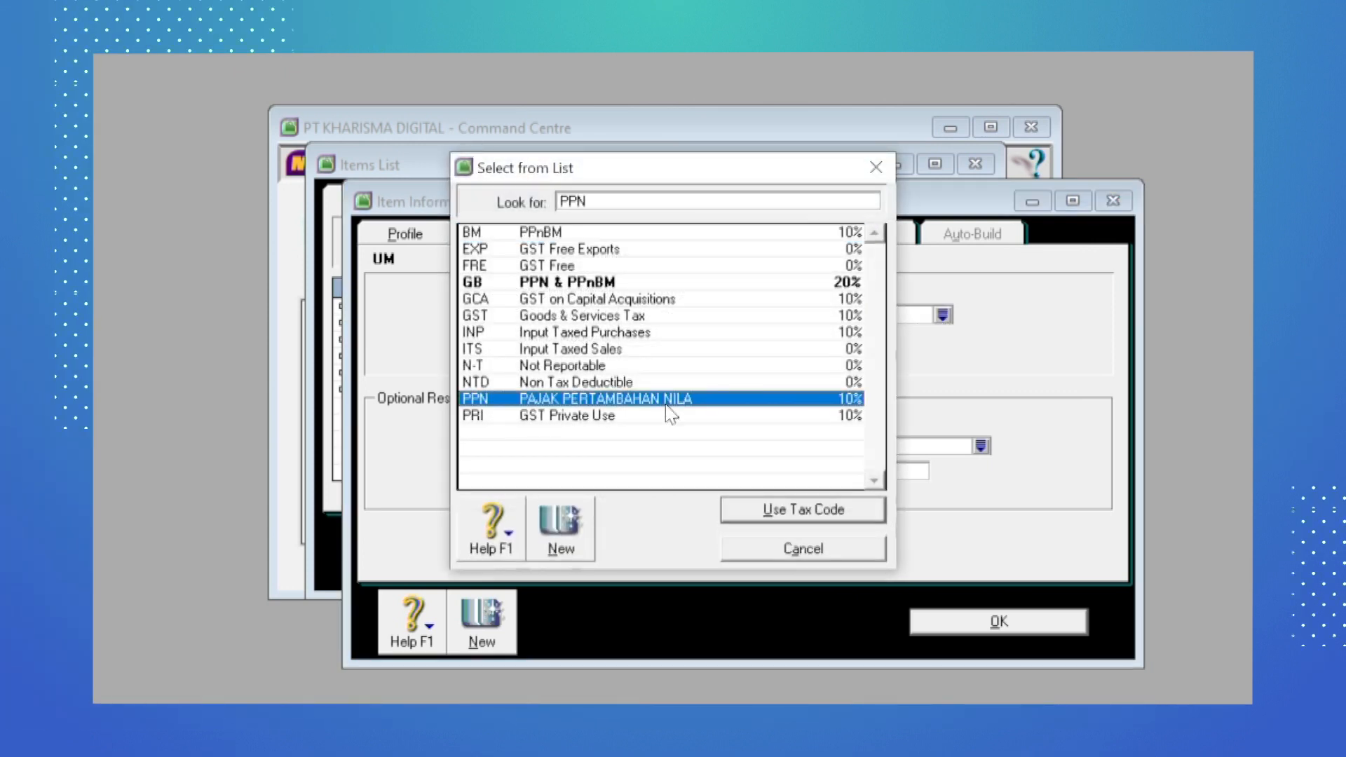
click(805, 519)
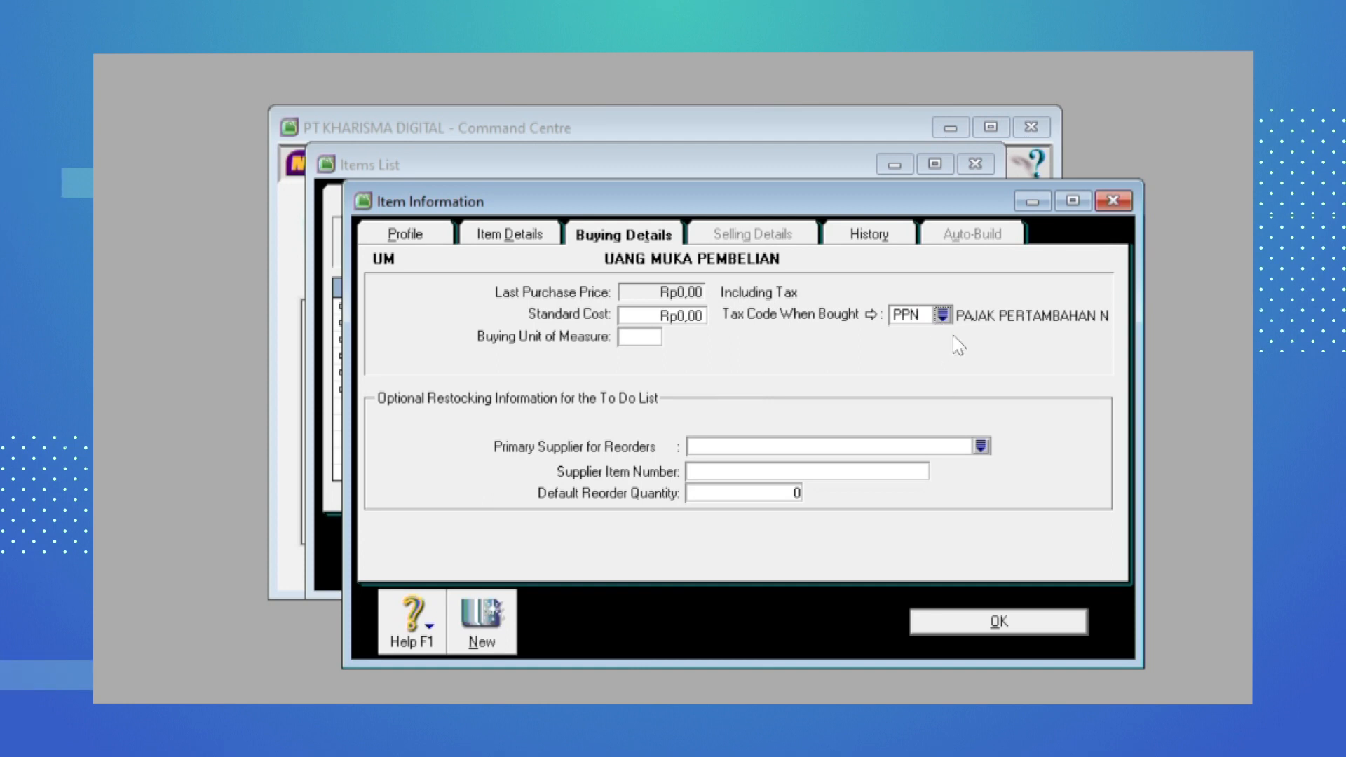
click(974, 626)
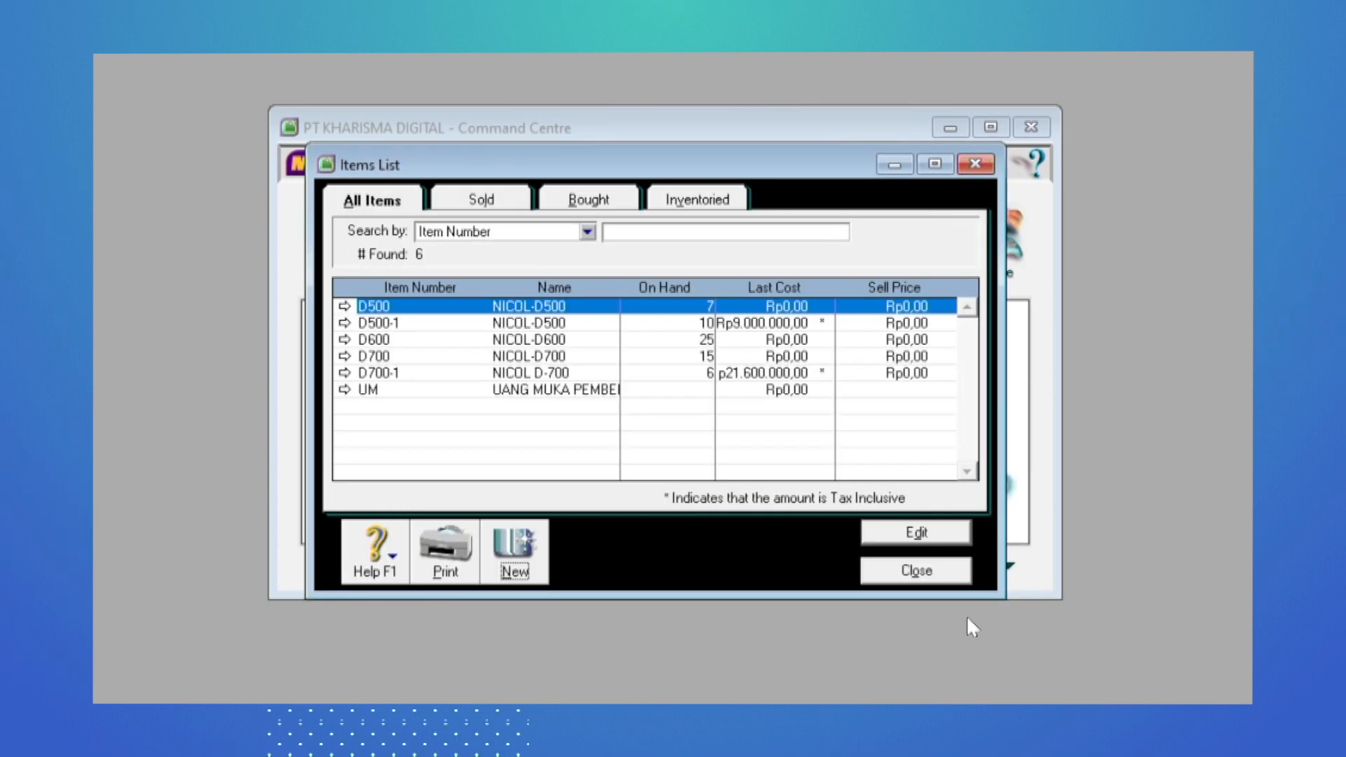
Close the items list and start a new purchase bill for the supplier PT NICOL PHOTOCAM
click(433, 391)
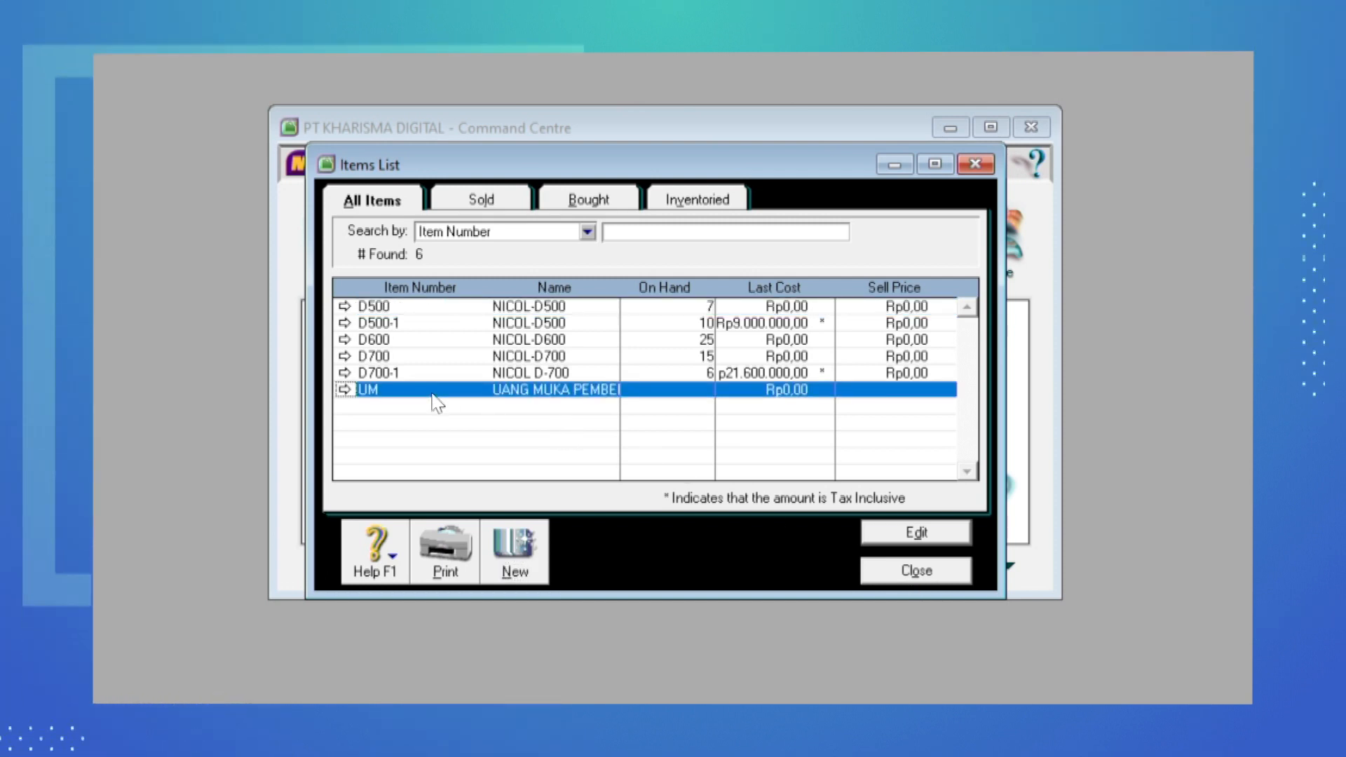
click(897, 580)
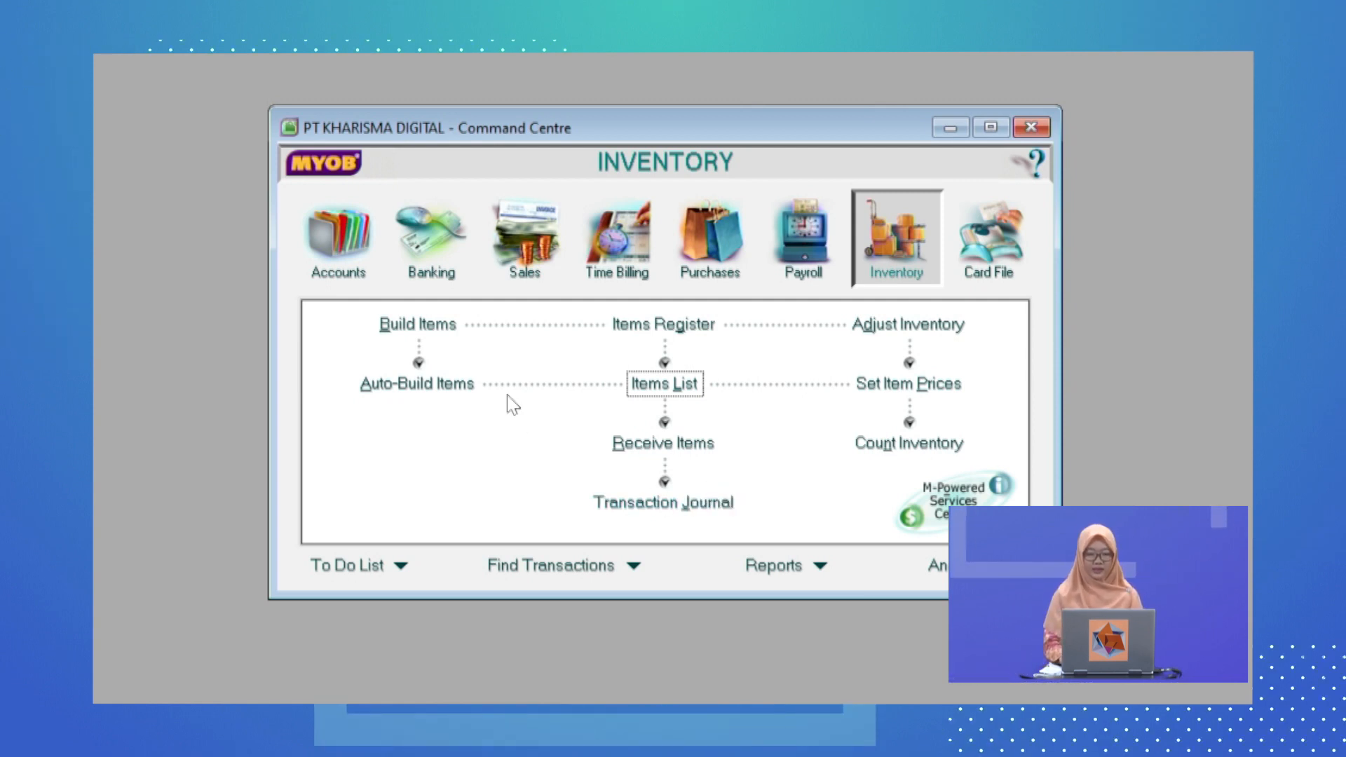
click(710, 246)
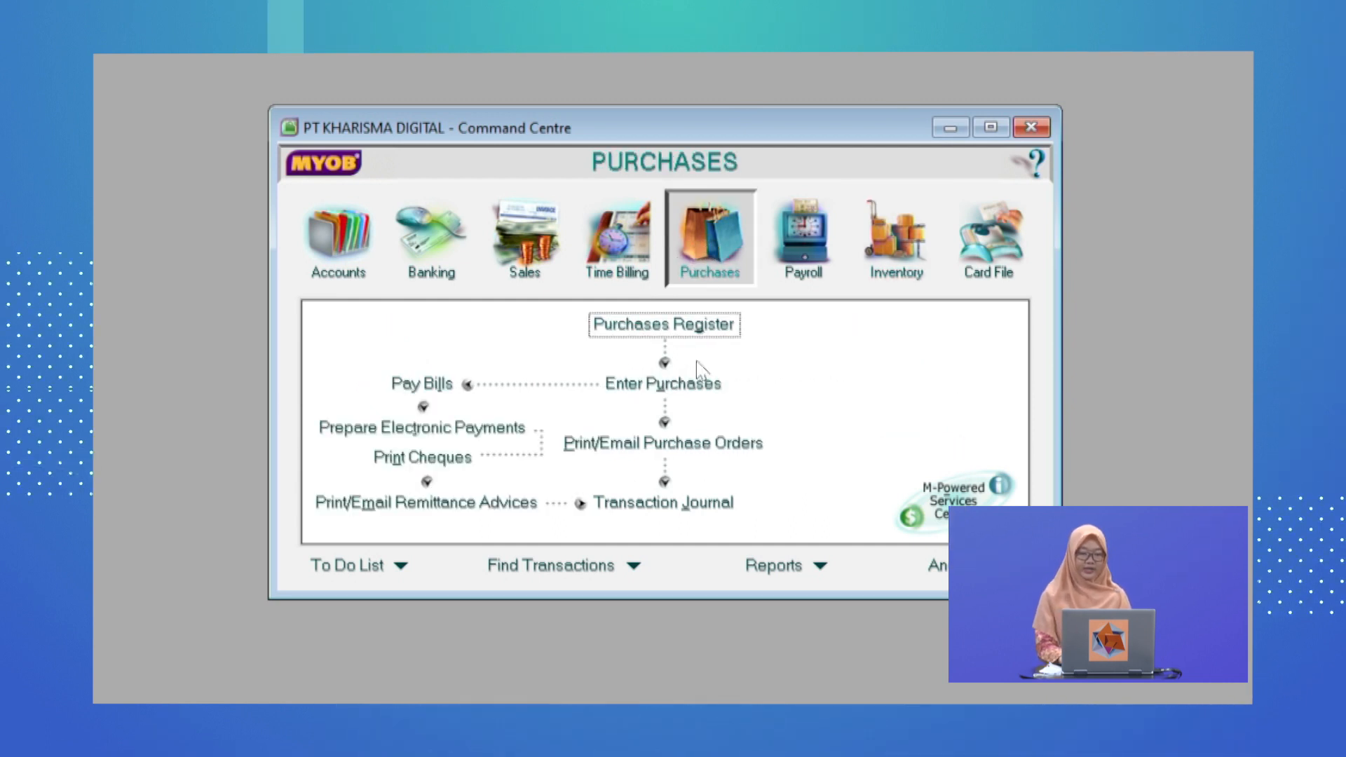
click(699, 398)
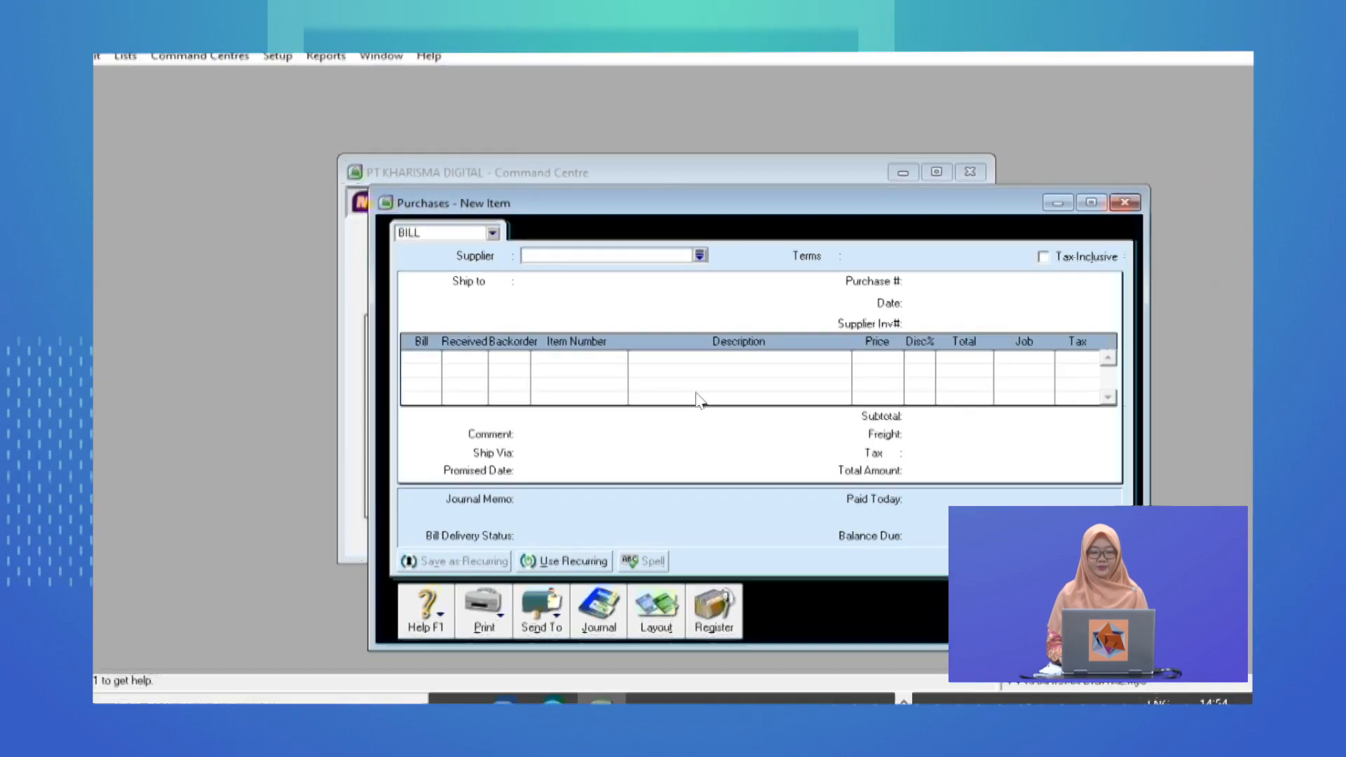
click(698, 267)
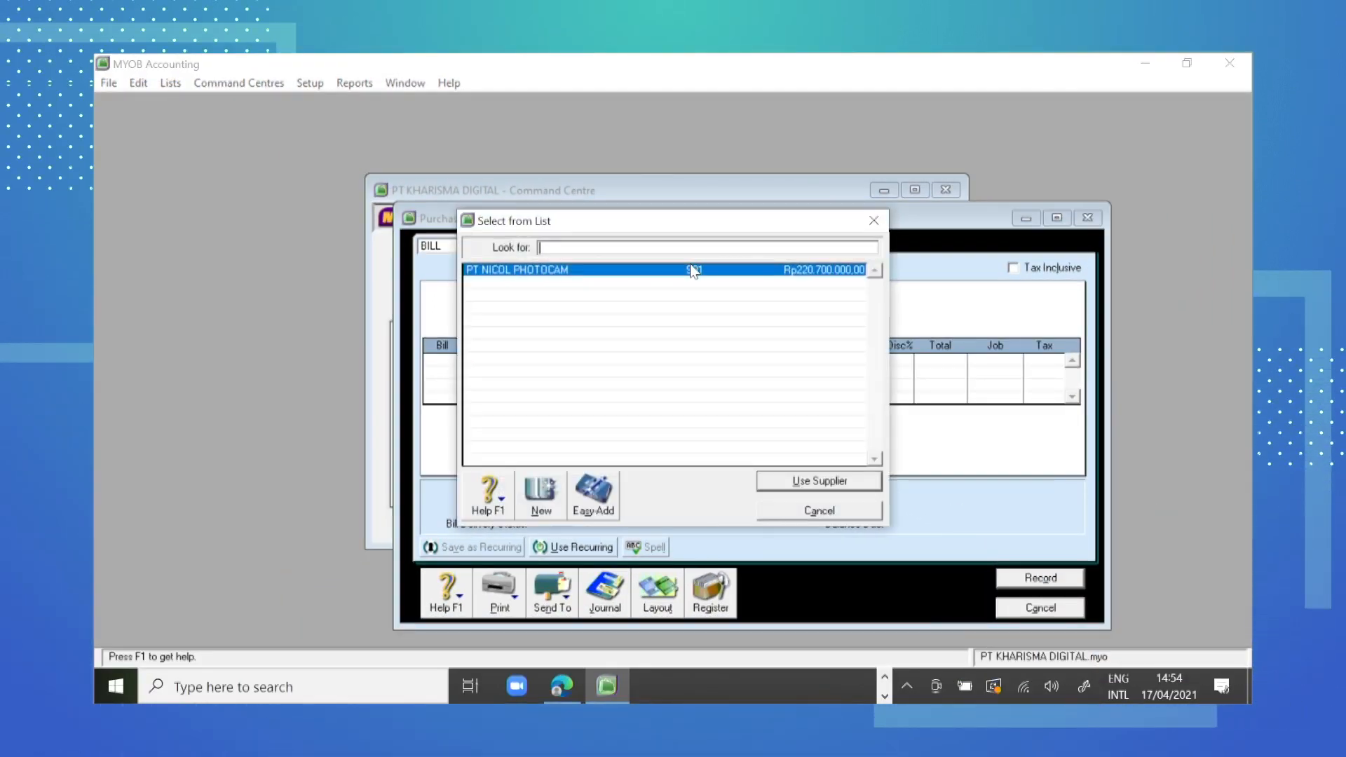
double_click(695, 272)
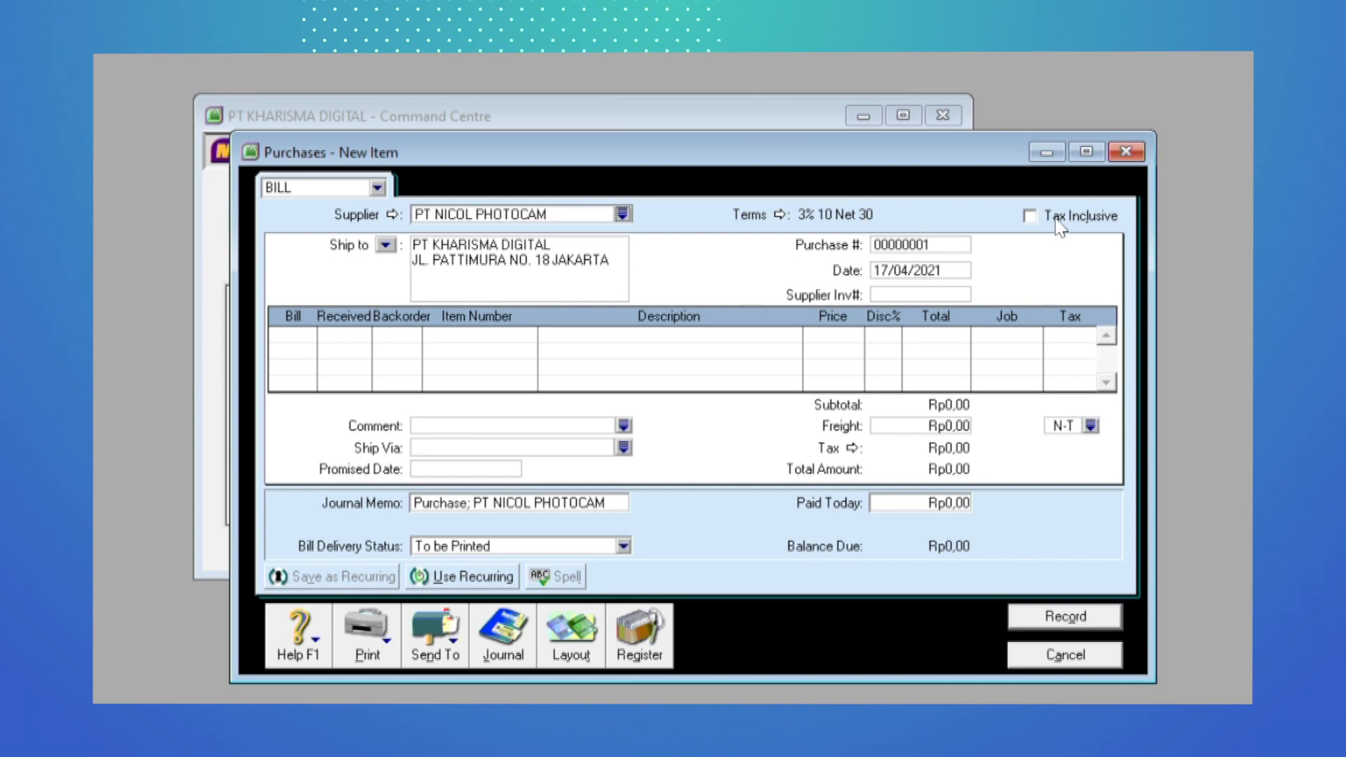
Enter the bill's purchase number and set its date to 17/12/2011
click(933, 250)
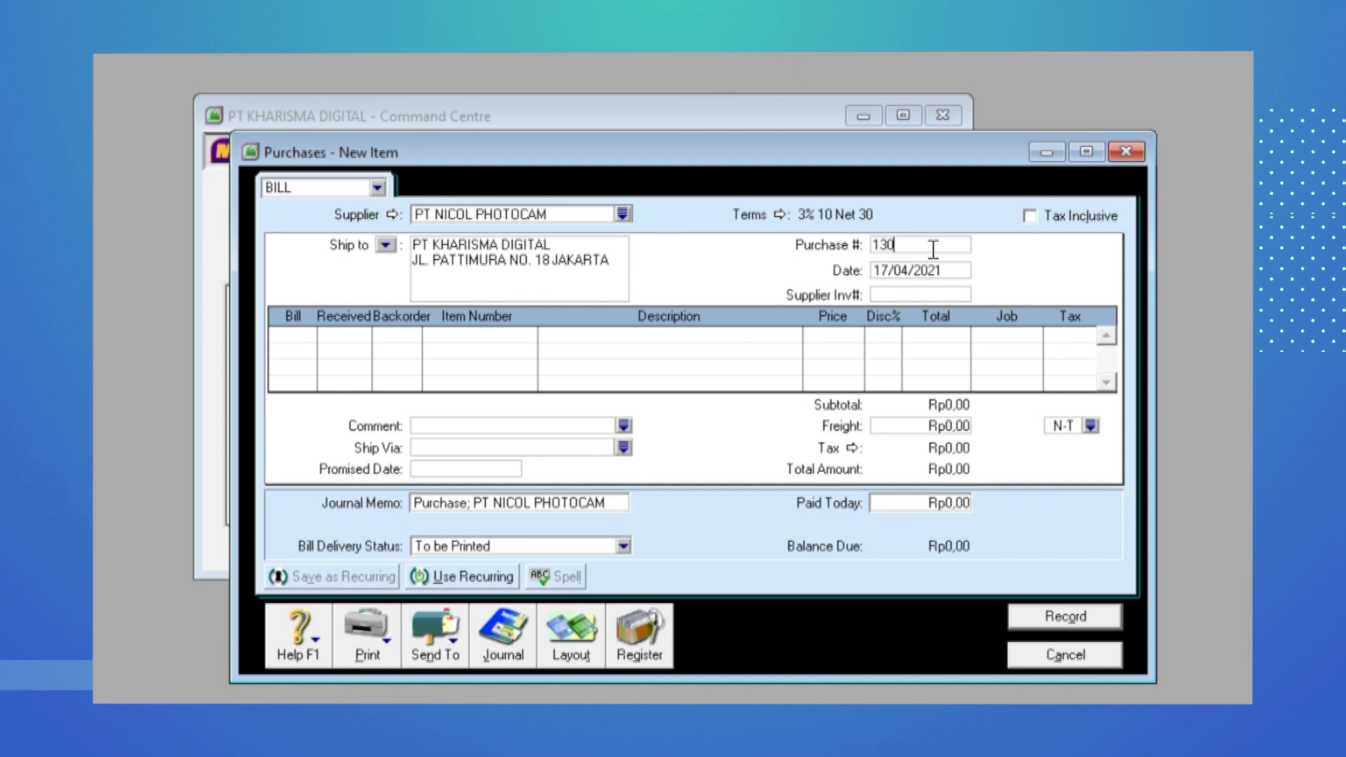
text(130NPFP)
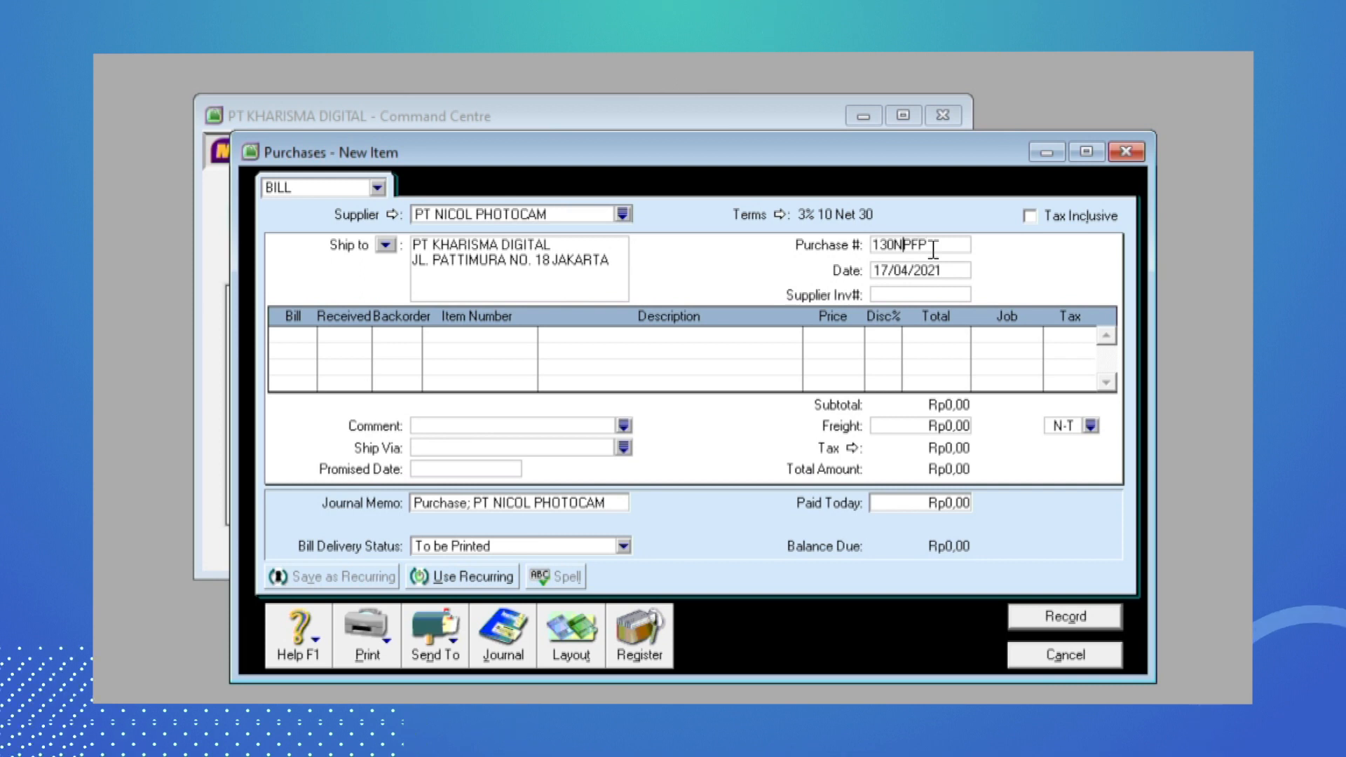
key(Right)
key(Right)
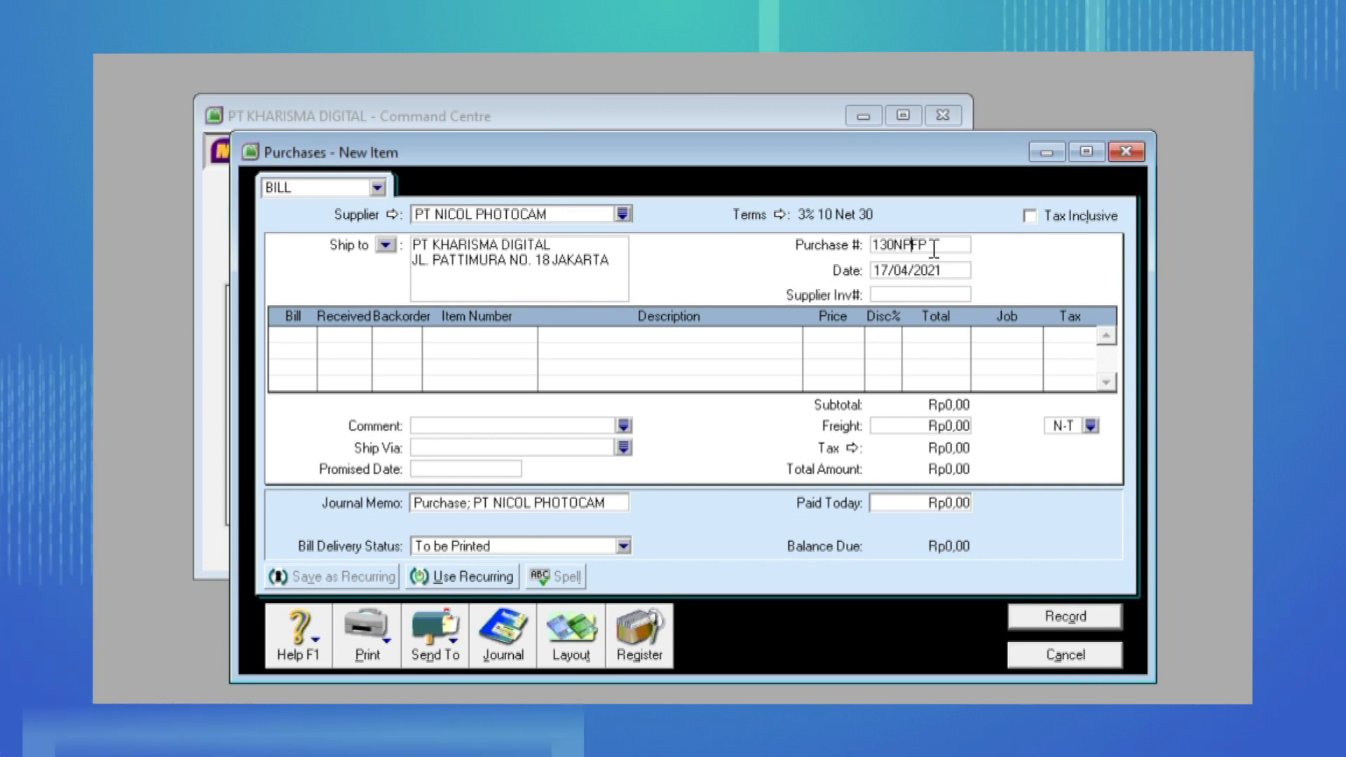
key(Left)
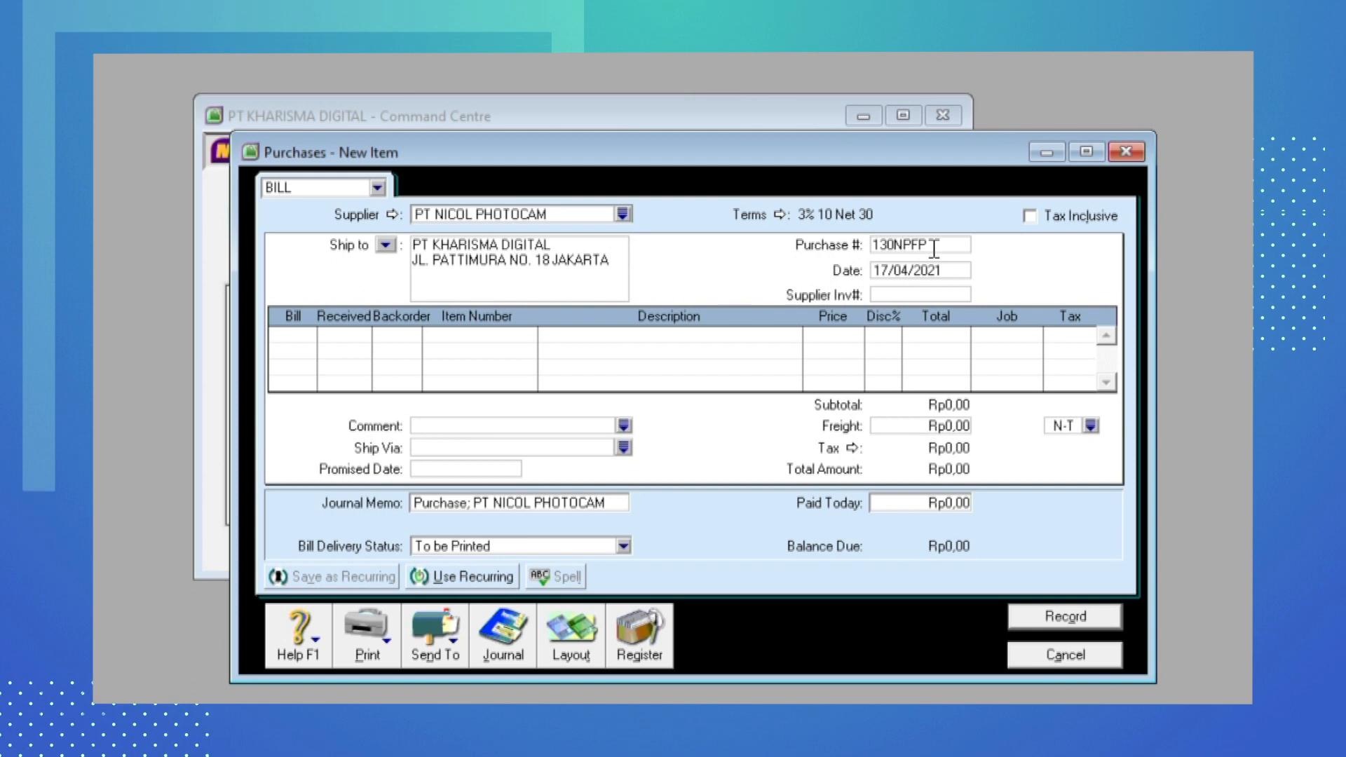
click(962, 269)
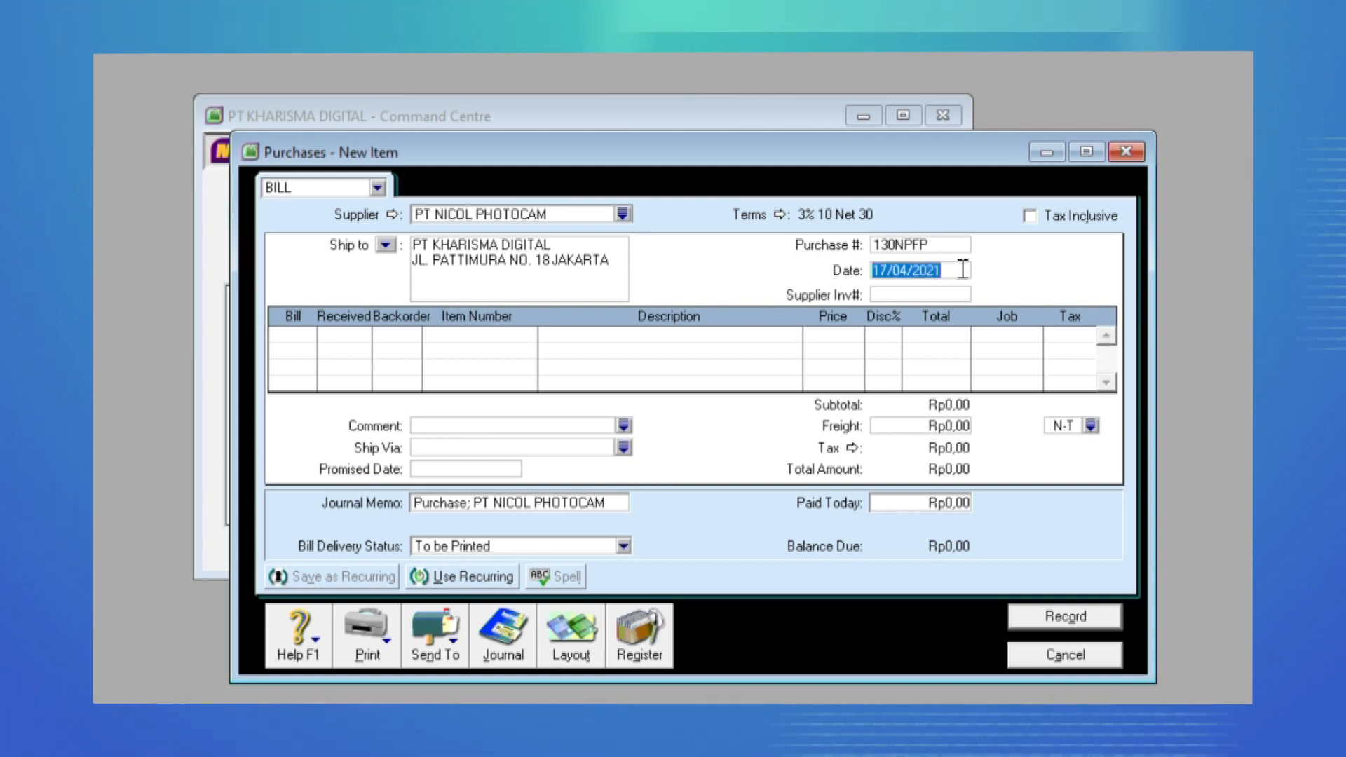
text(17.12)
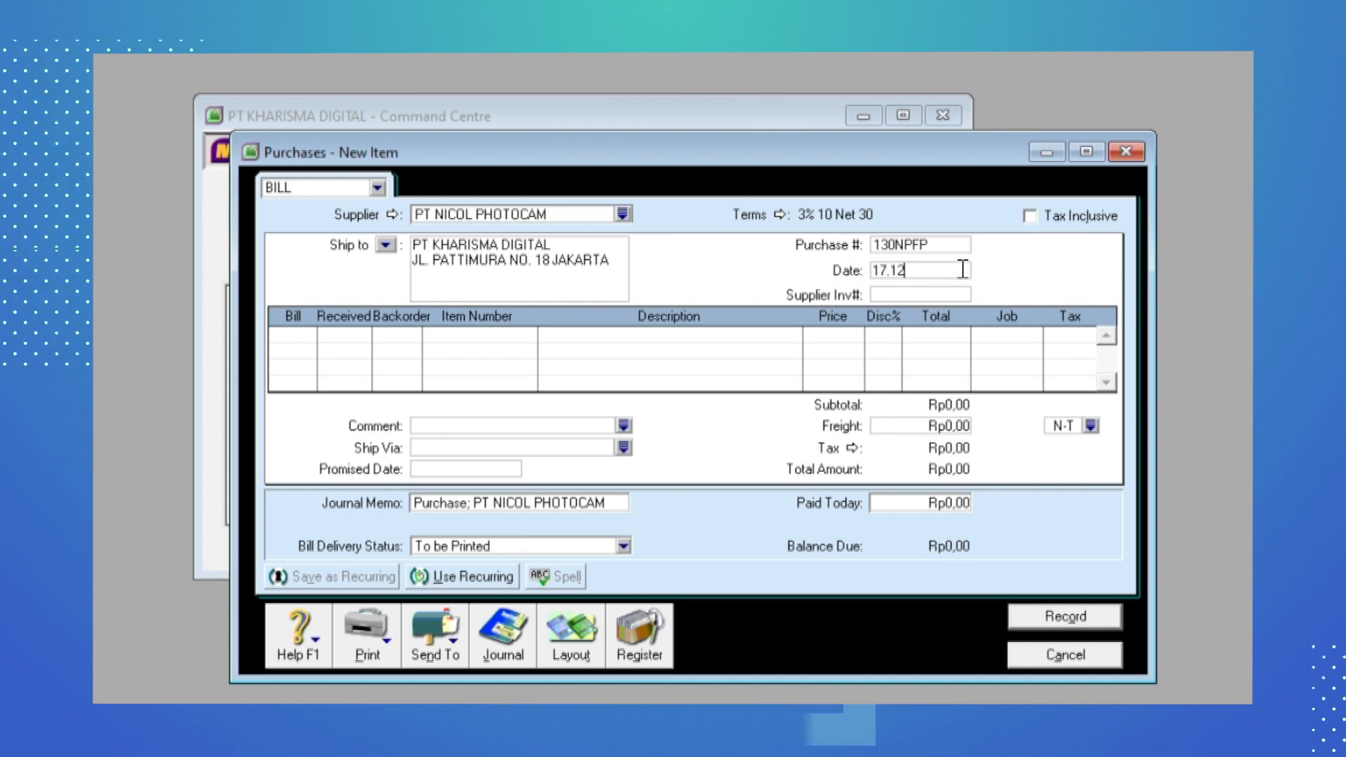
text(.2011)
key(Tab)
key(Tab)
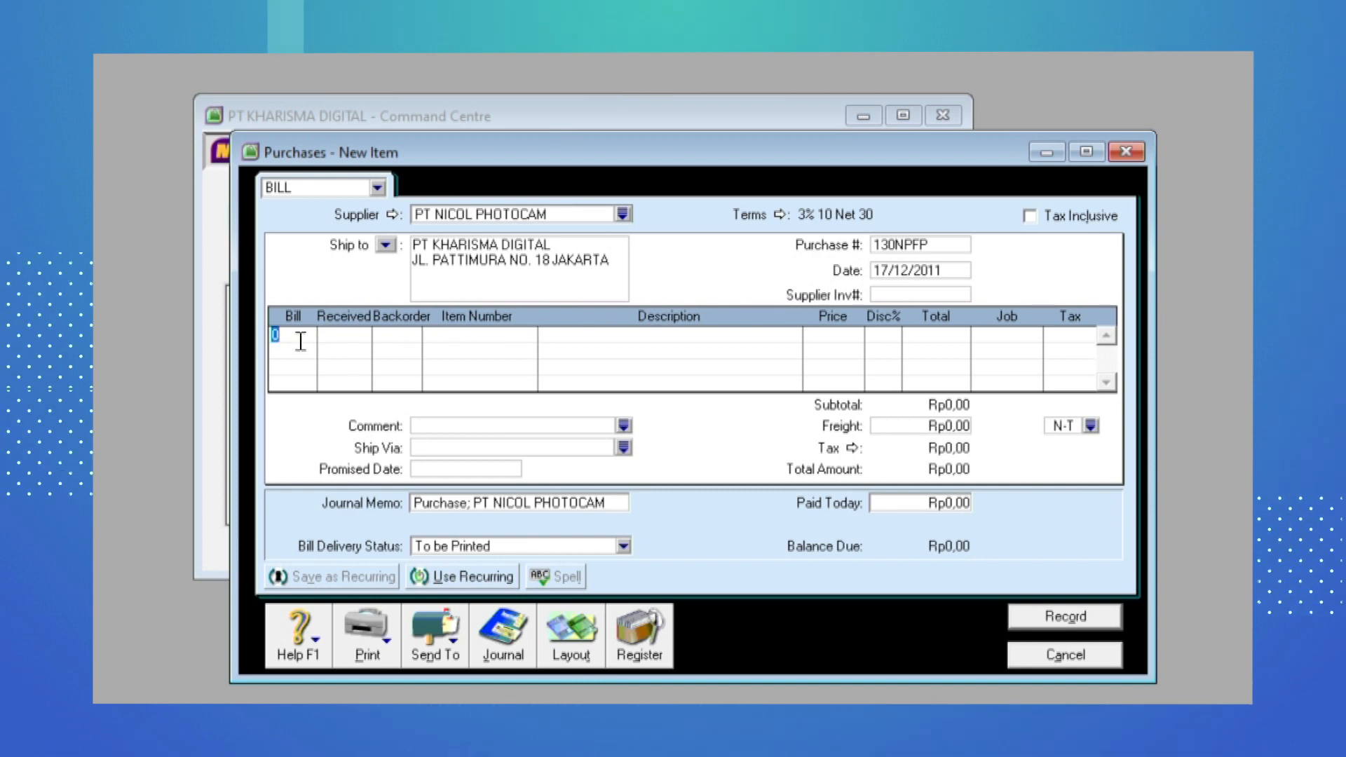
Add a bill line for 5 units of item D600, keeping the default description NICOL-D600
text(5)
key(Tab)
key(Tab)
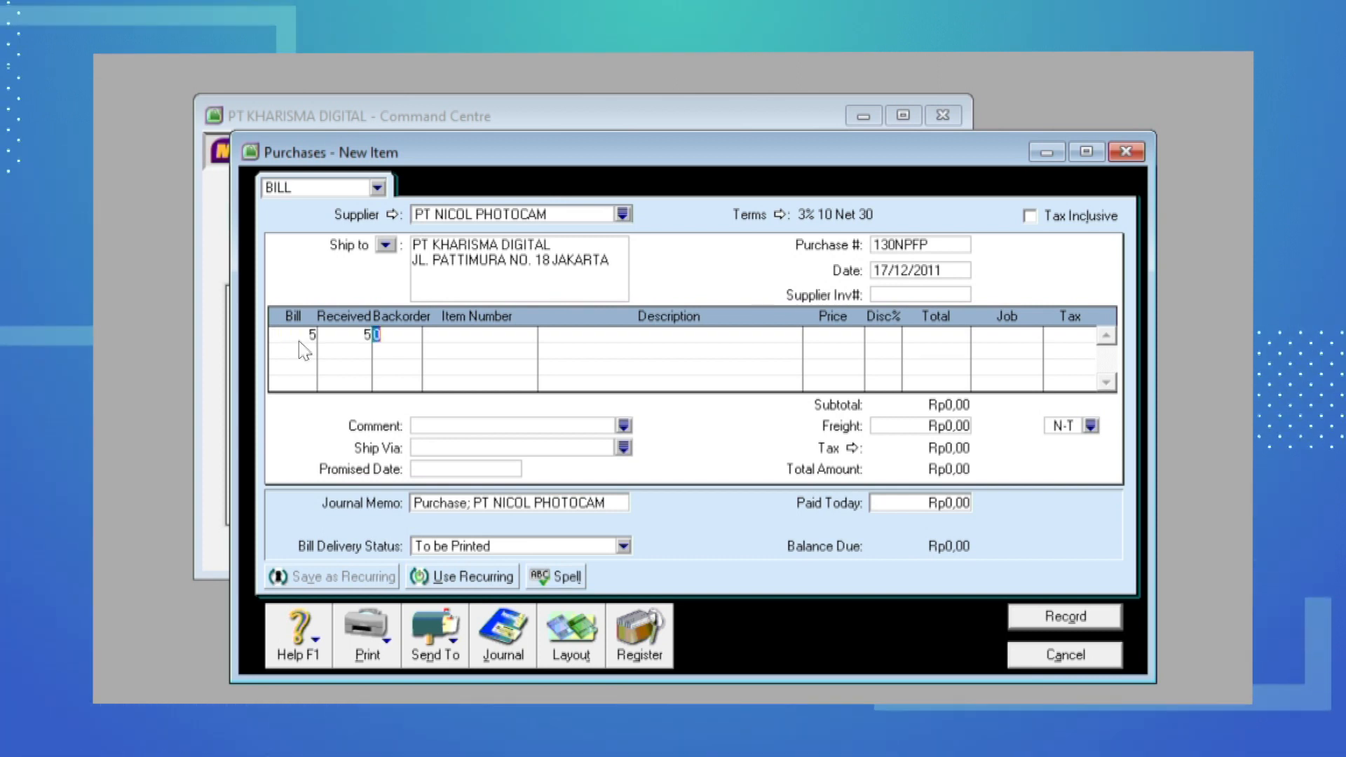
key(Tab)
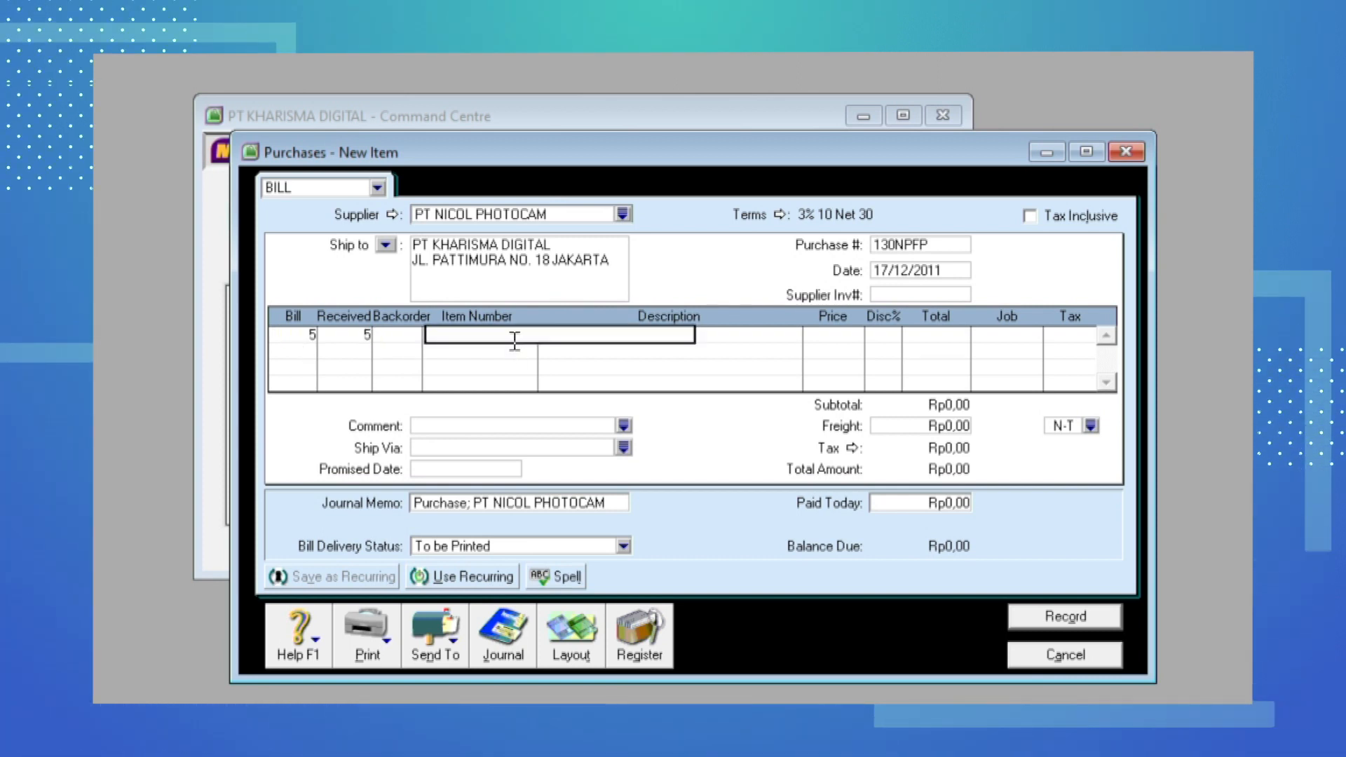
key(Tab)
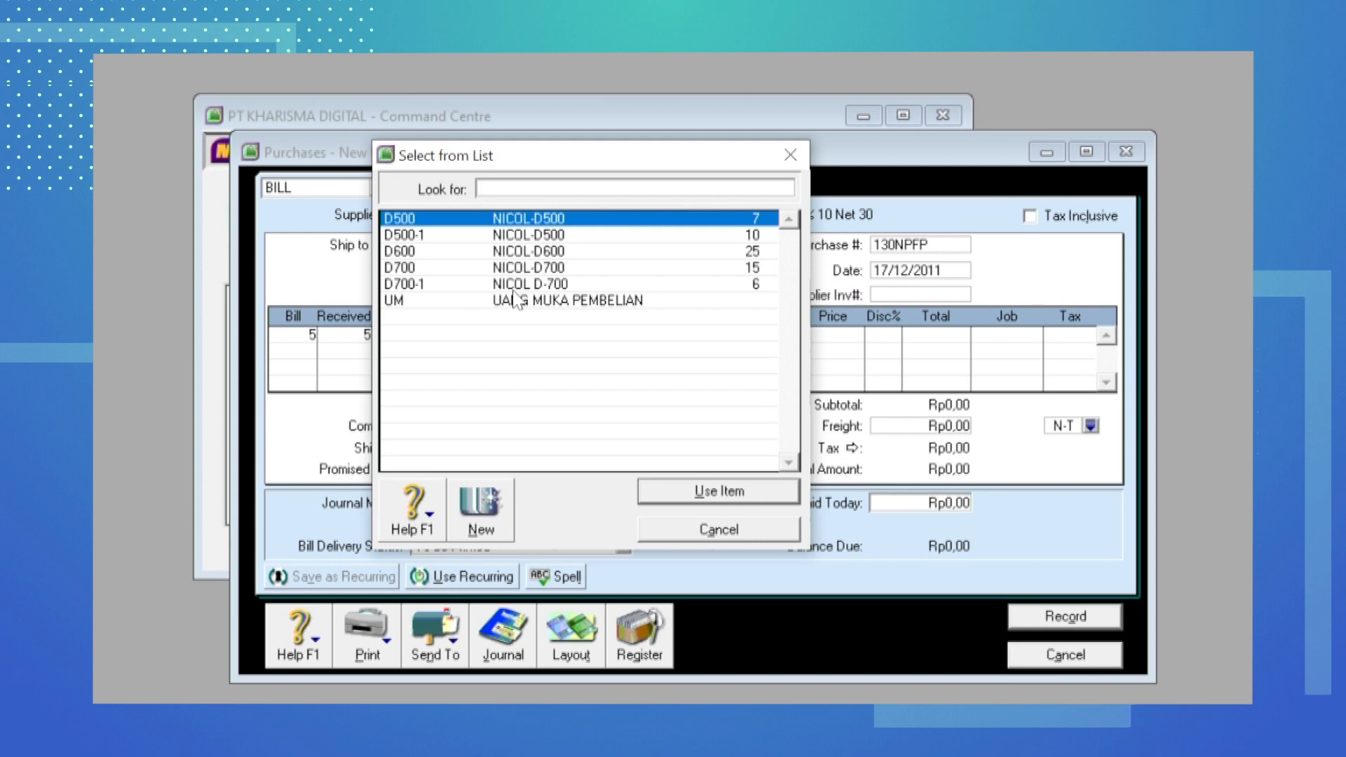
text(D600)
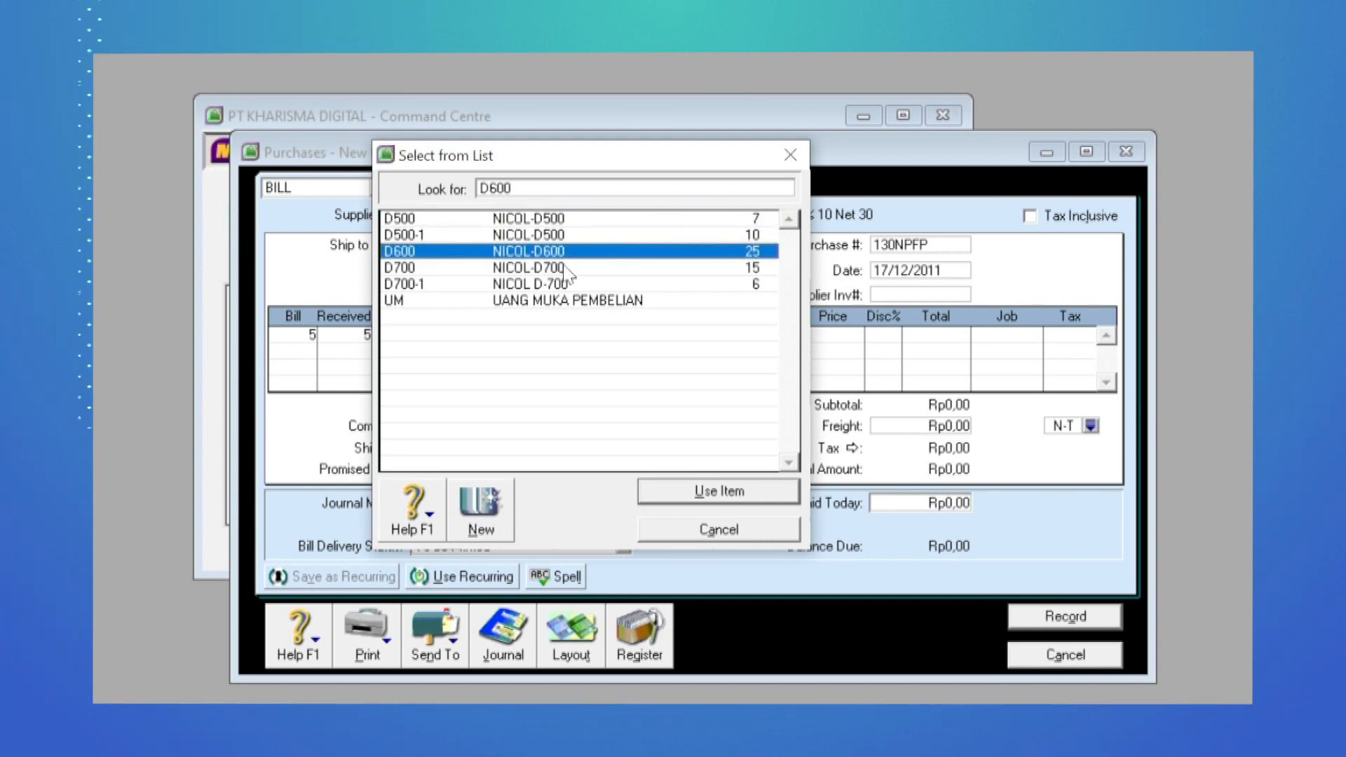
key(Return)
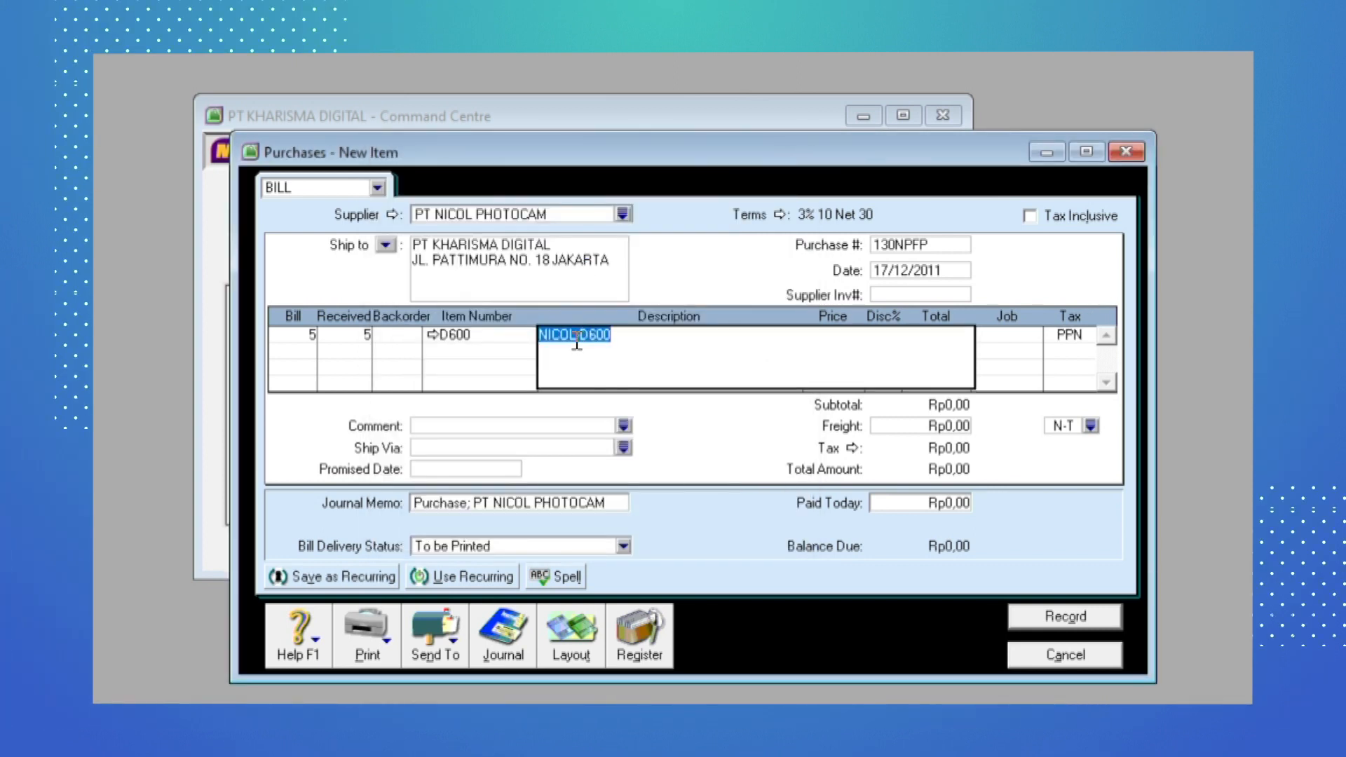
key(Tab)
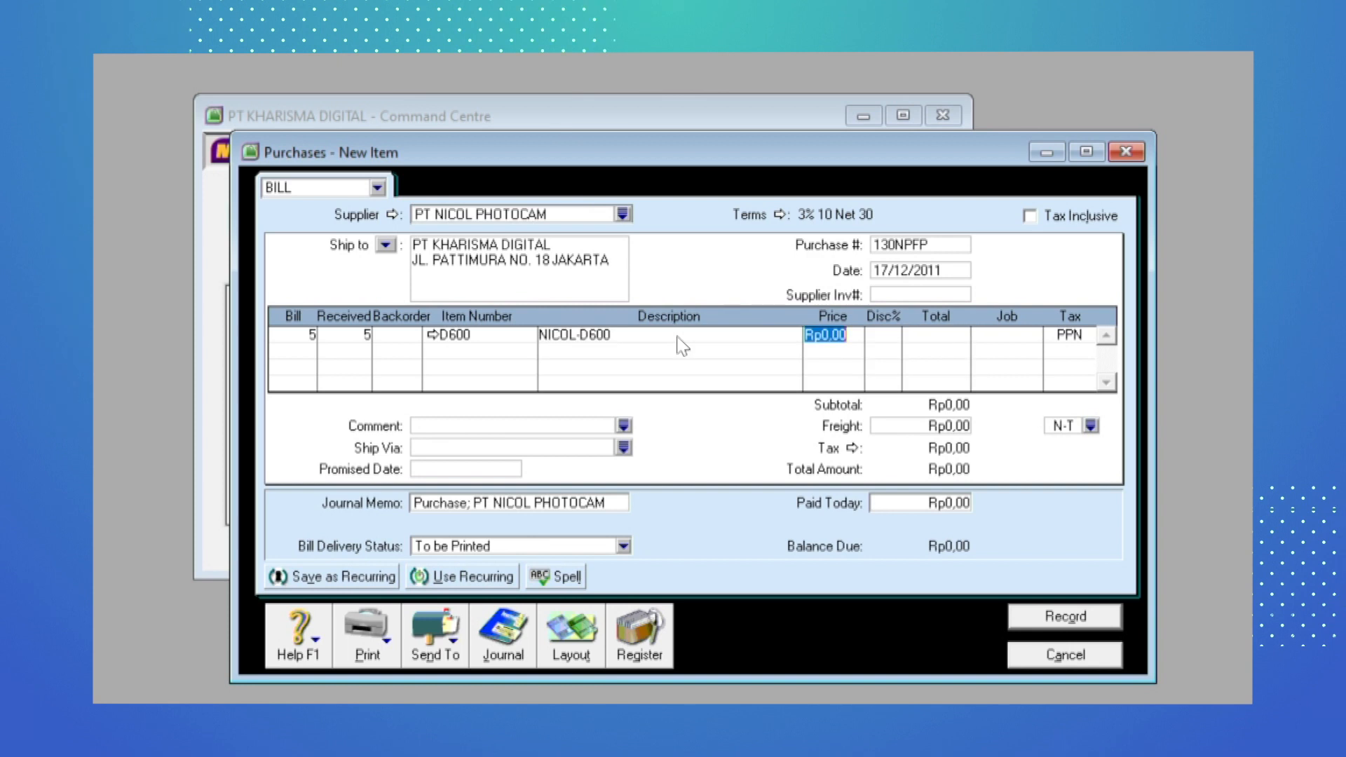
Set the price of the D600 line to 20000000 and move on to a new bill line
text(20000000)
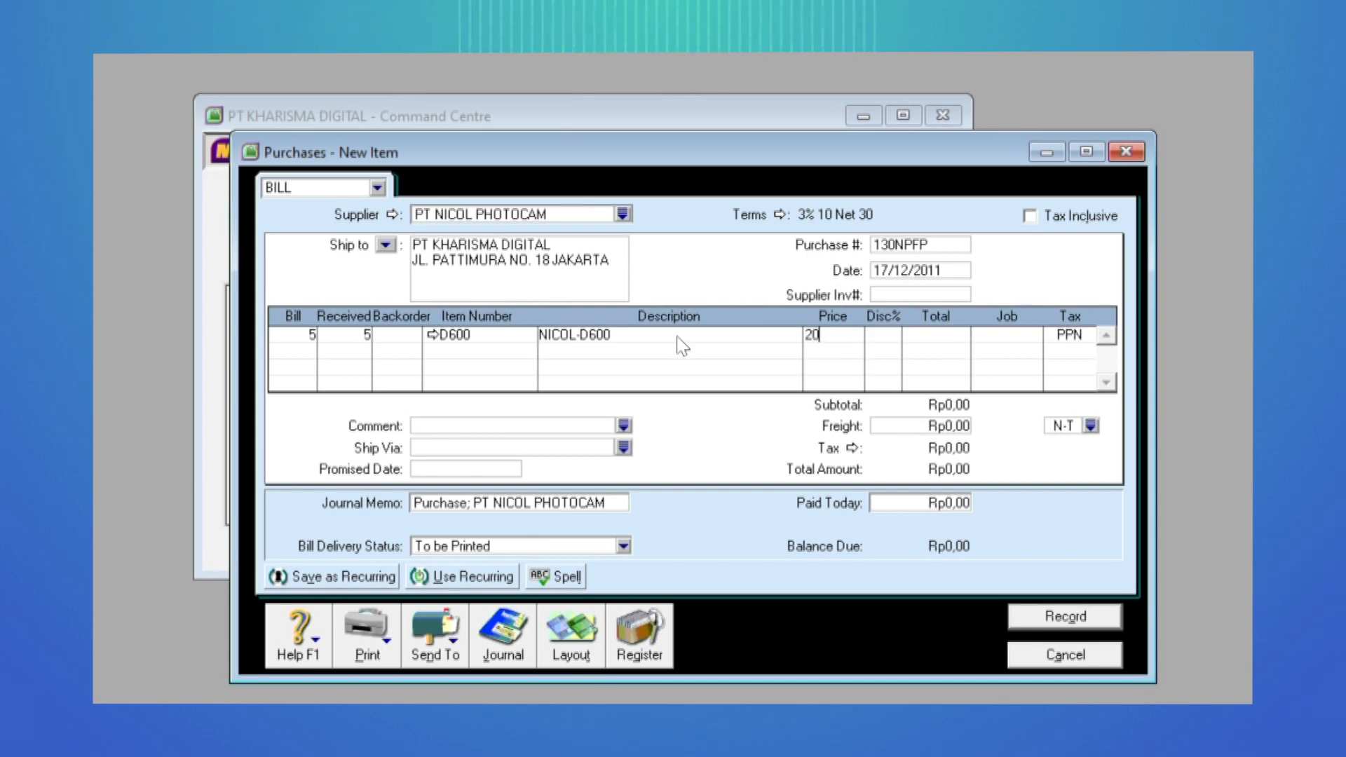
key(Tab)
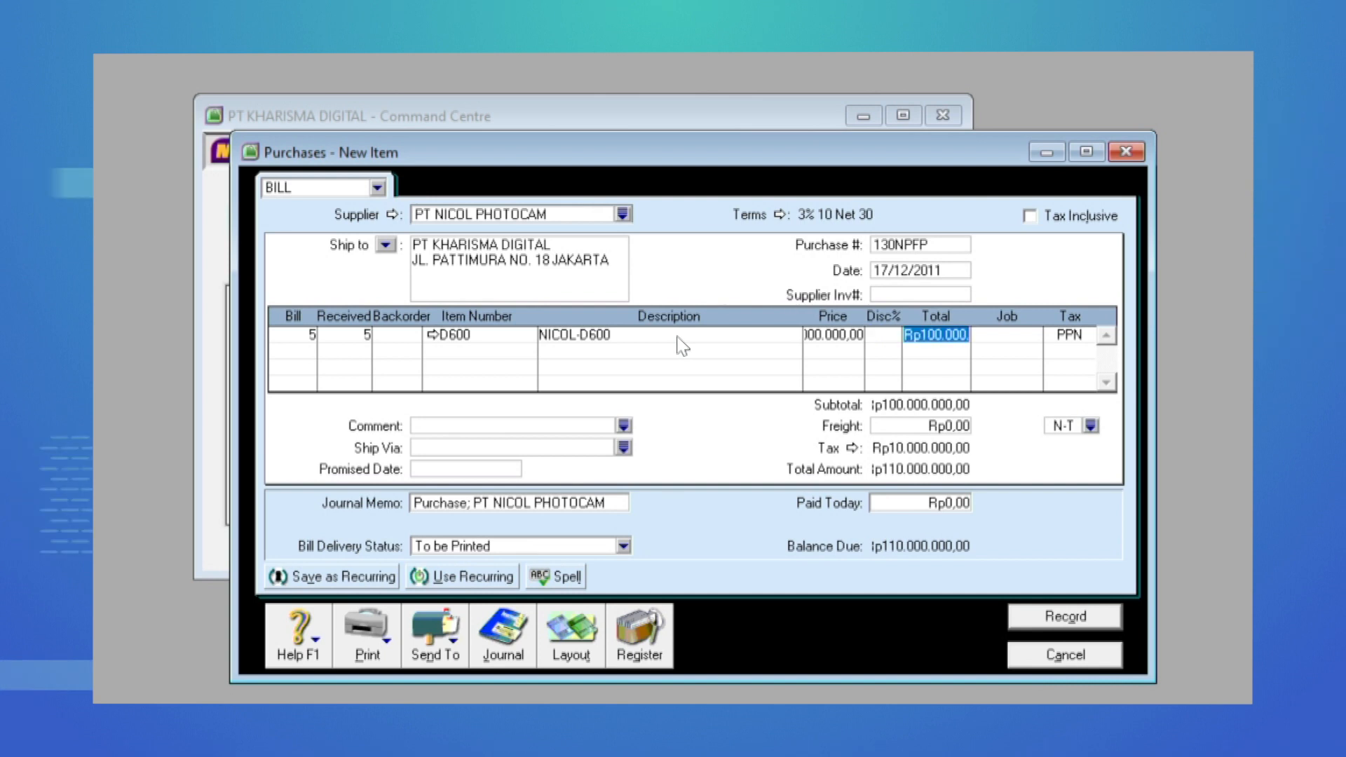
key(Return)
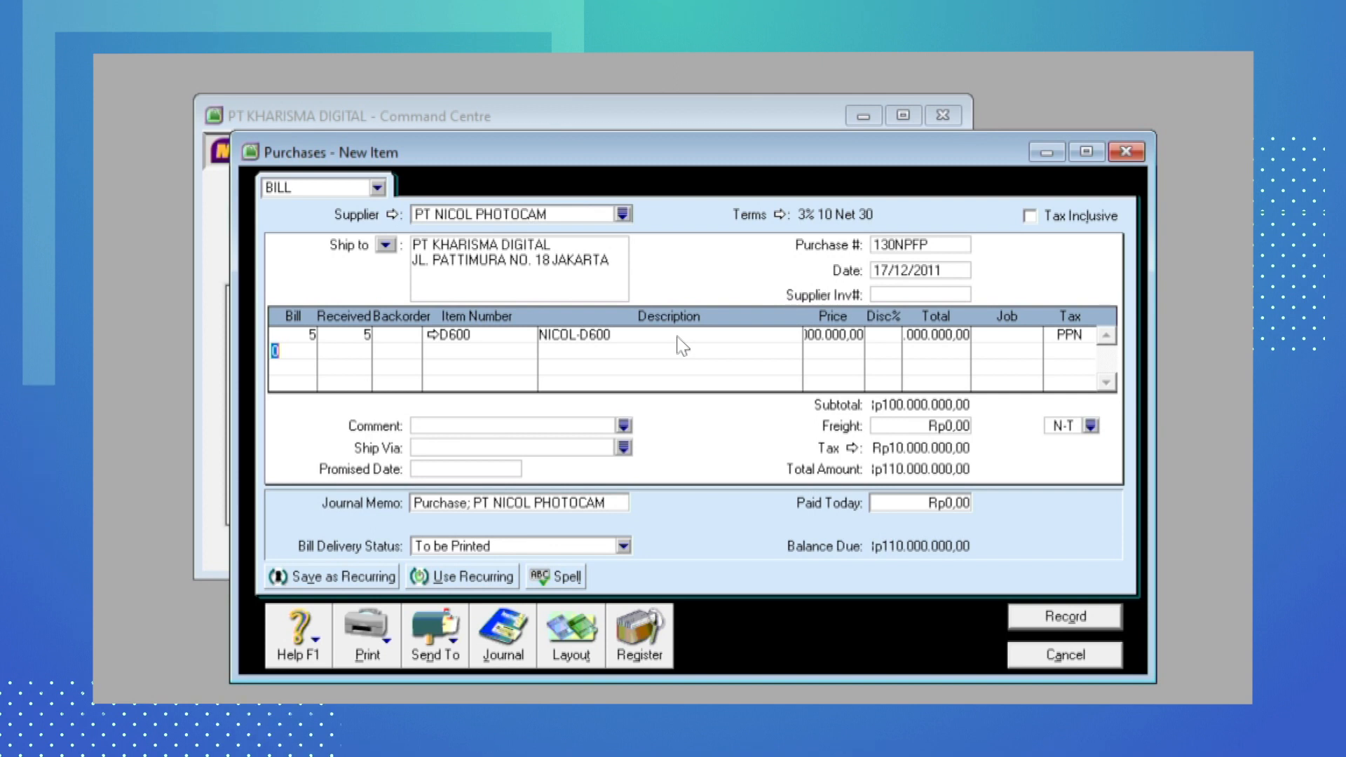
Add a second bill line for -1 unit of item UM, keeping the default description UANG MUKA PEMBELIAN
text(-1)
key(Tab)
key(Tab)
key(Tab)
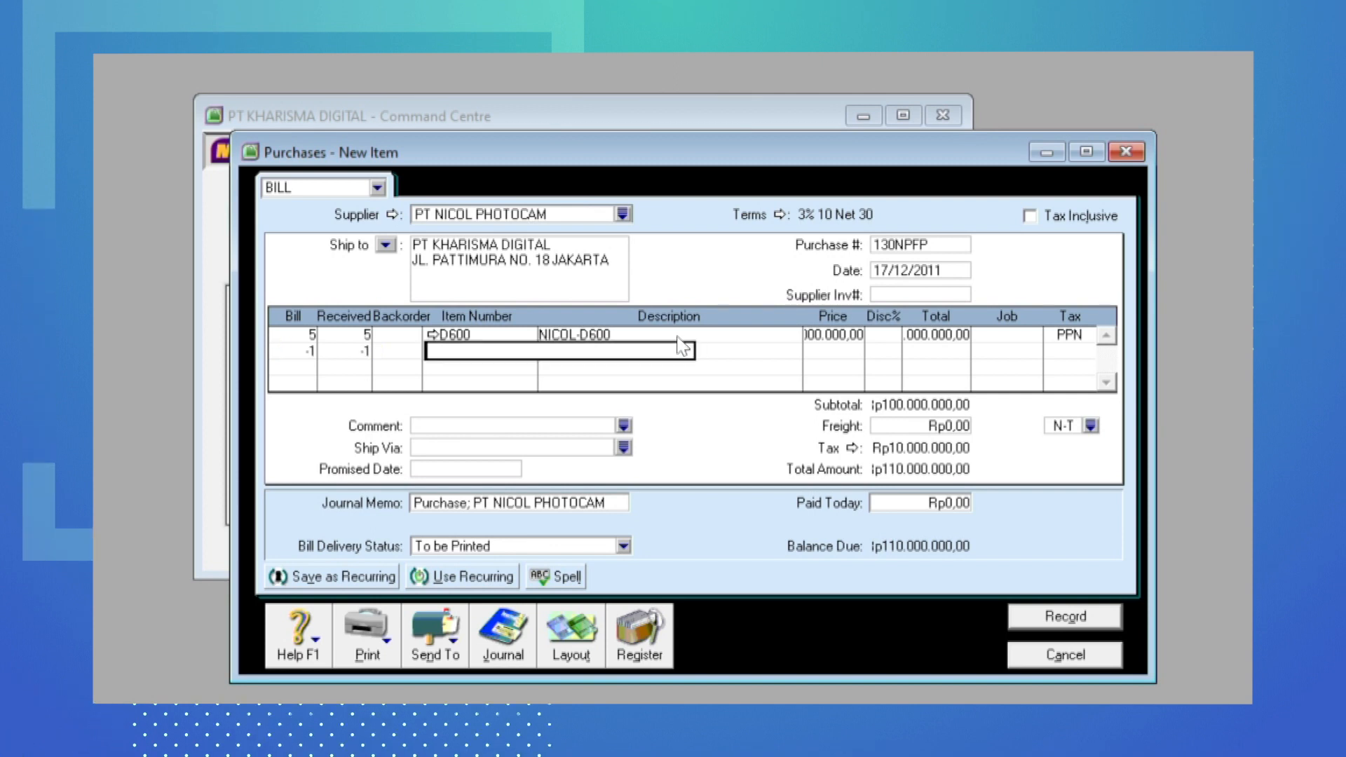
key(Tab)
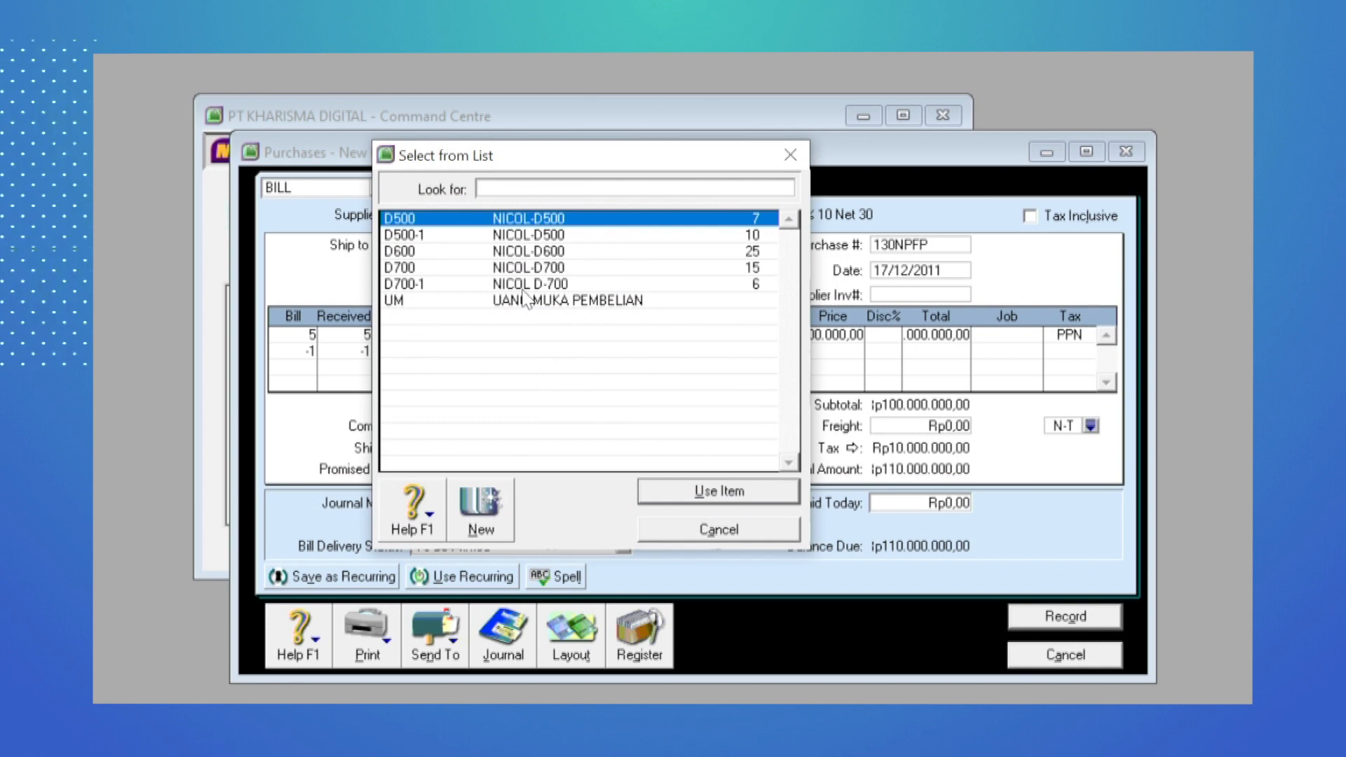
double_click(541, 304)
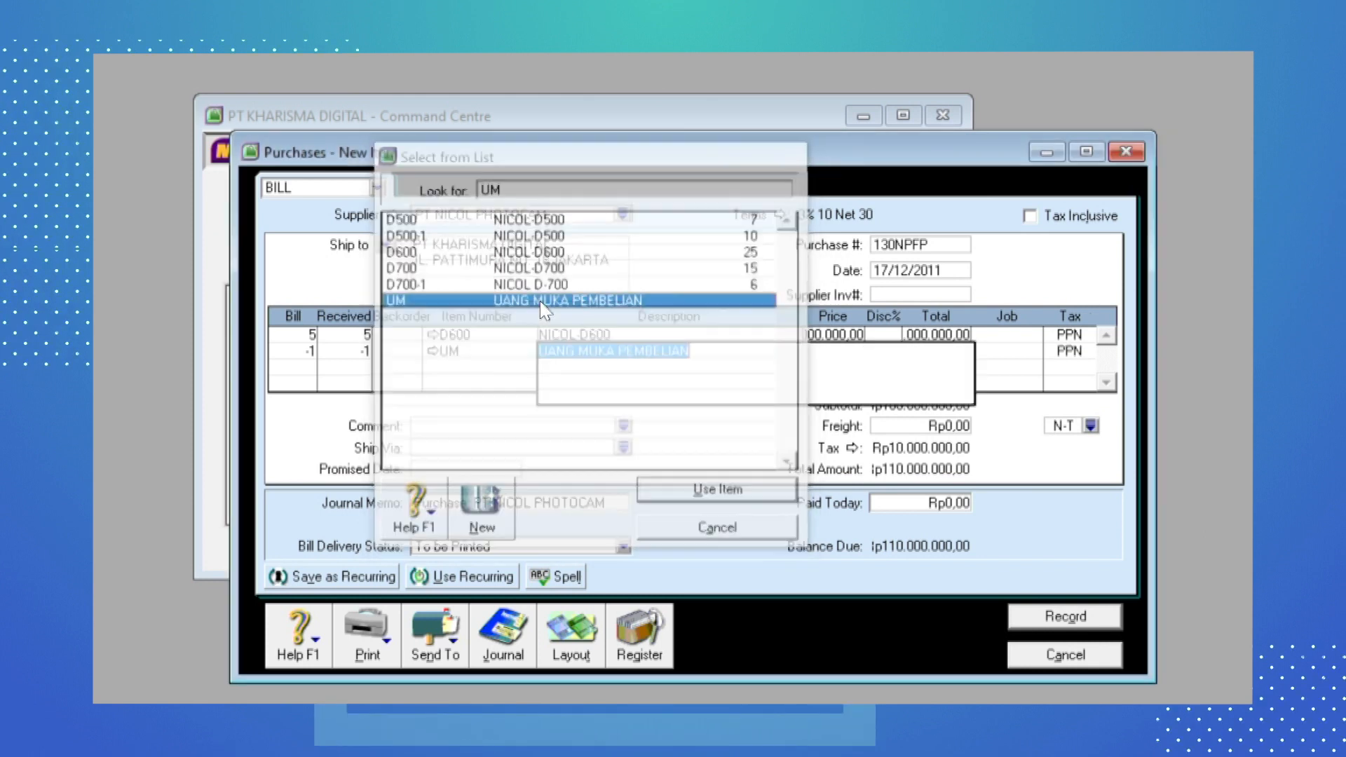
key(Tab)
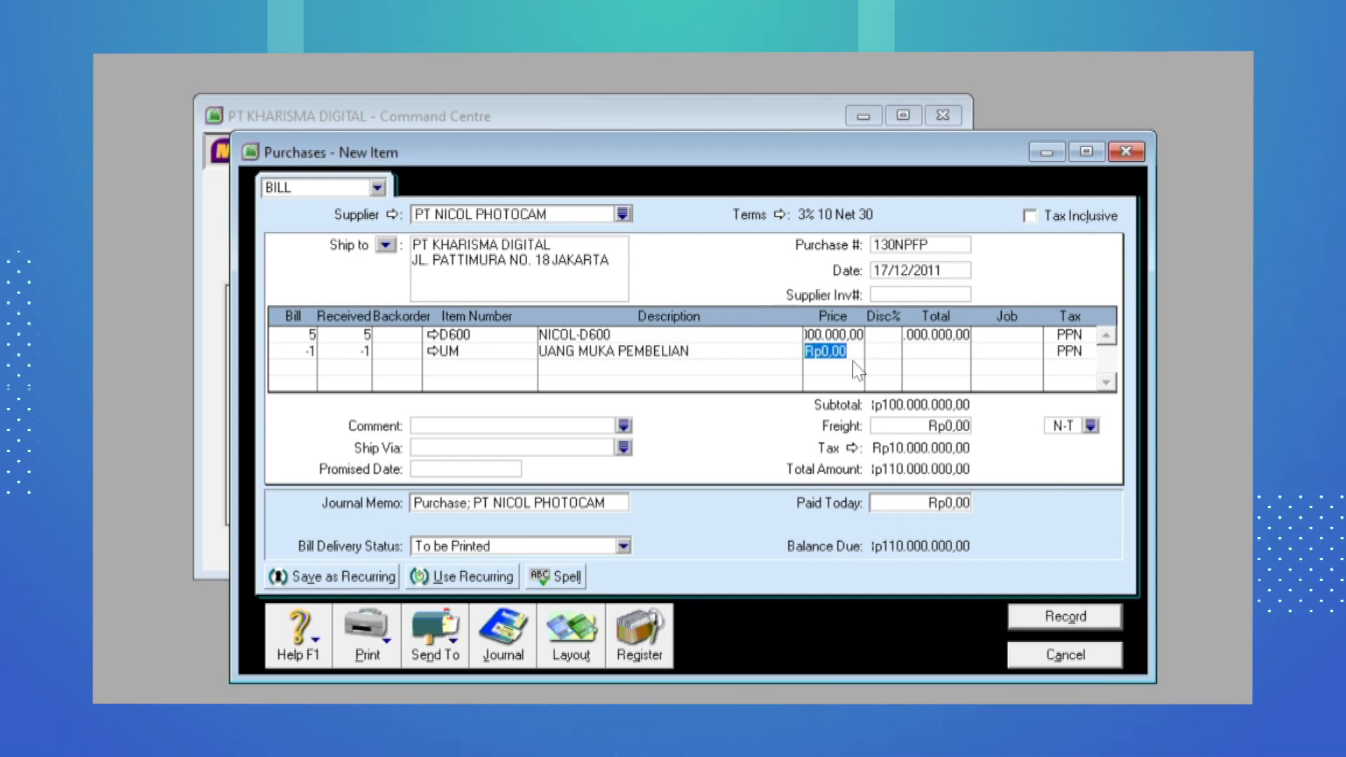
Set the price of the UM down-payment line to 50000000, leaving its discount unchanged
text(50)
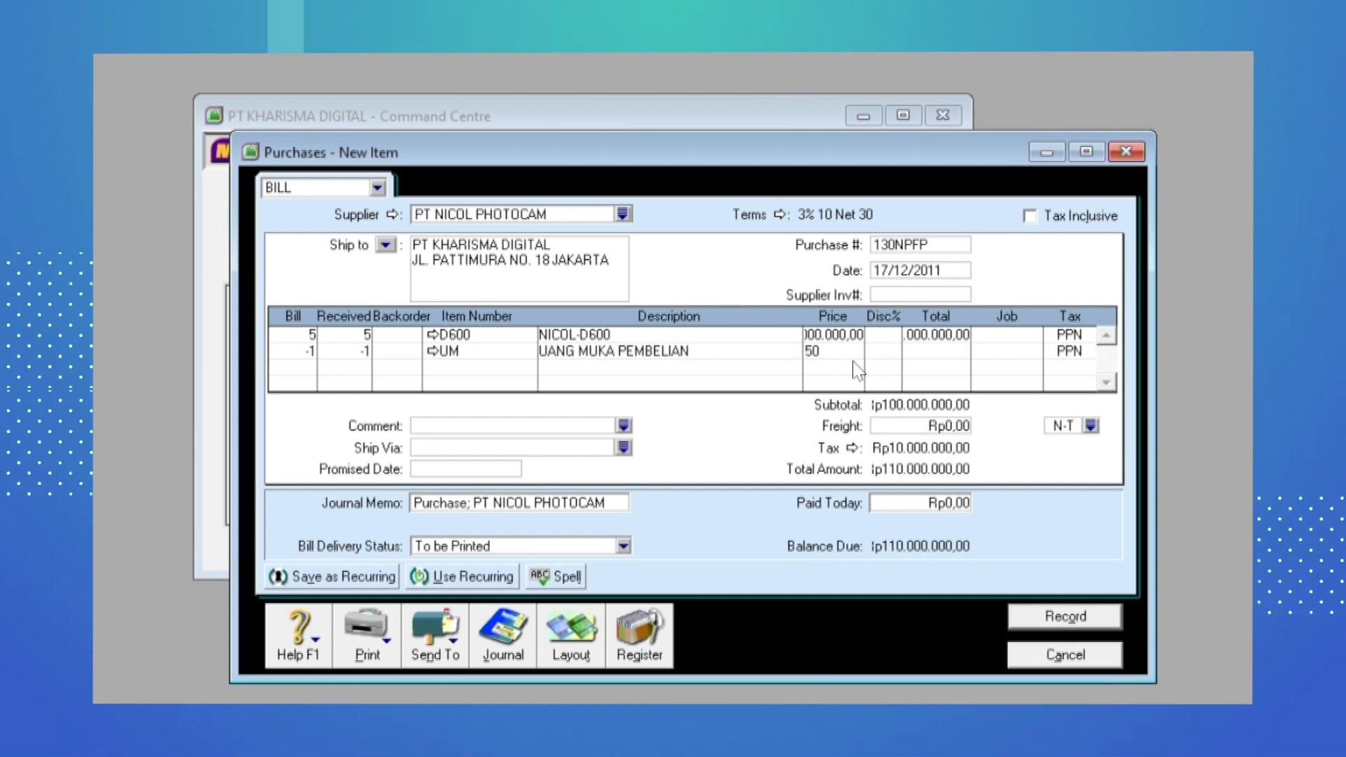
text(000000)
key(Tab)
key(Tab)
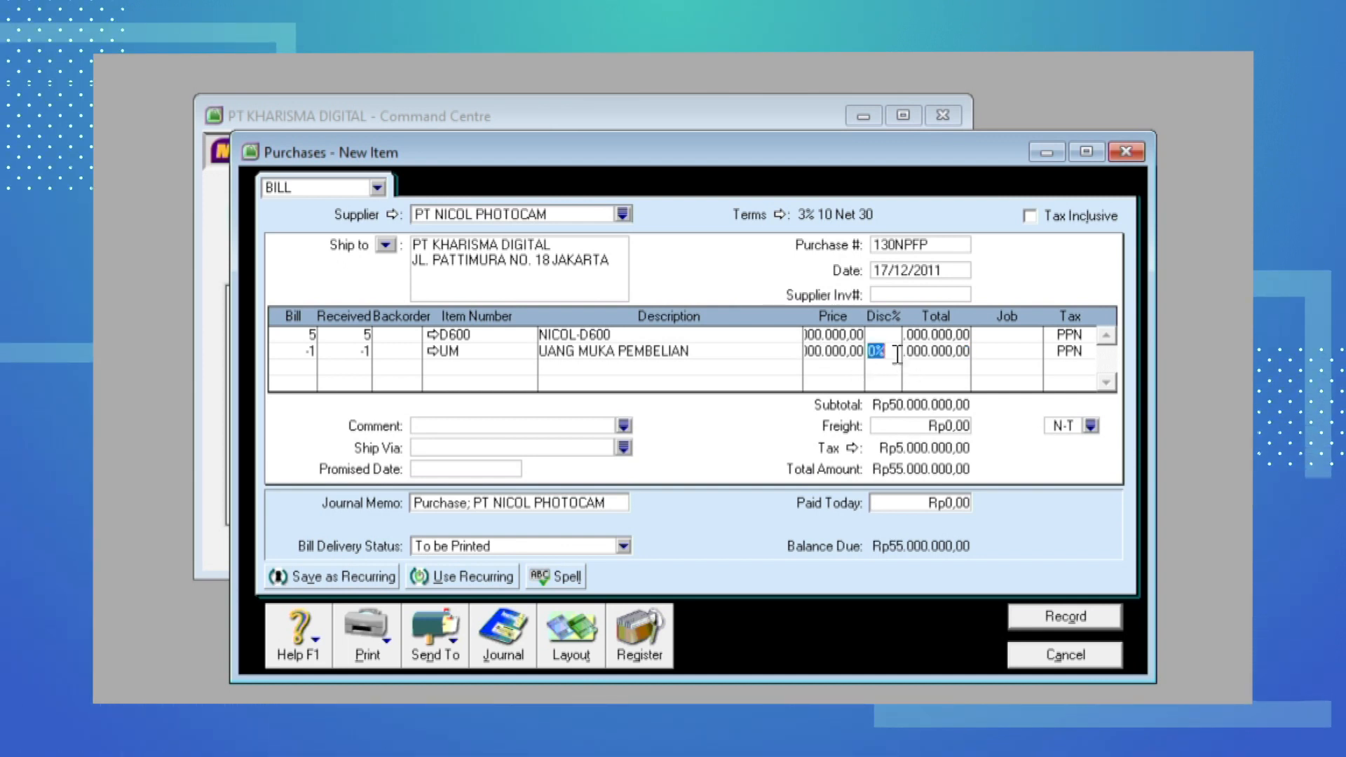
key(Tab)
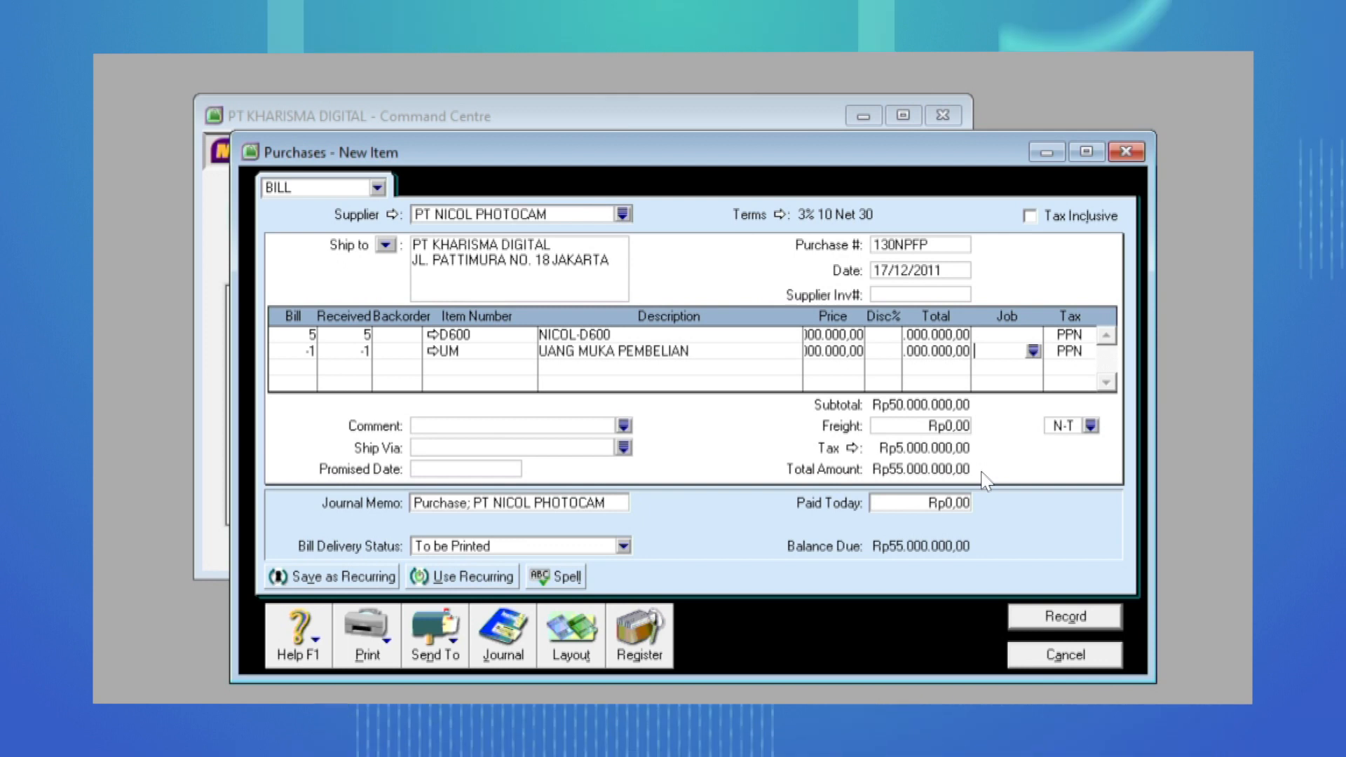
Review the recap of the bill's journal entries and record the bill without changing the tax code
key(ctrl+r)
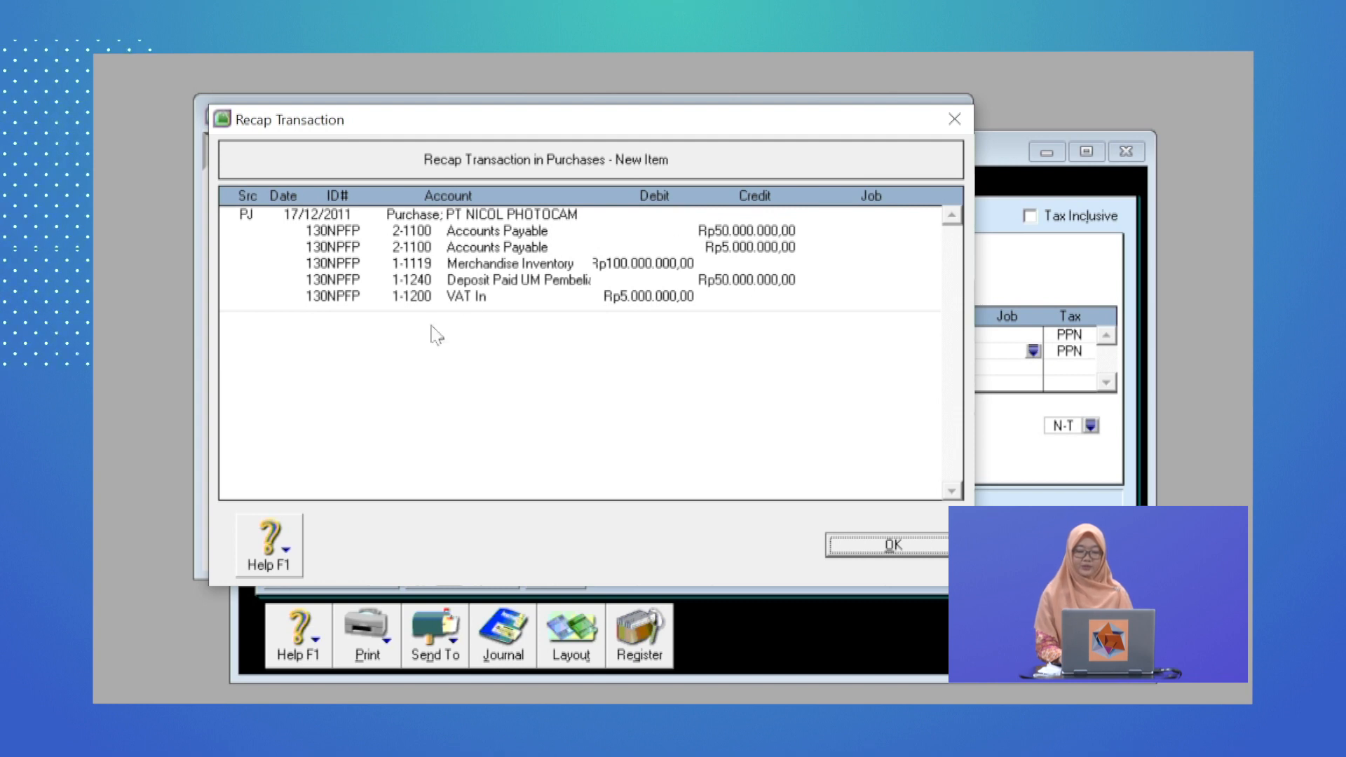
click(913, 545)
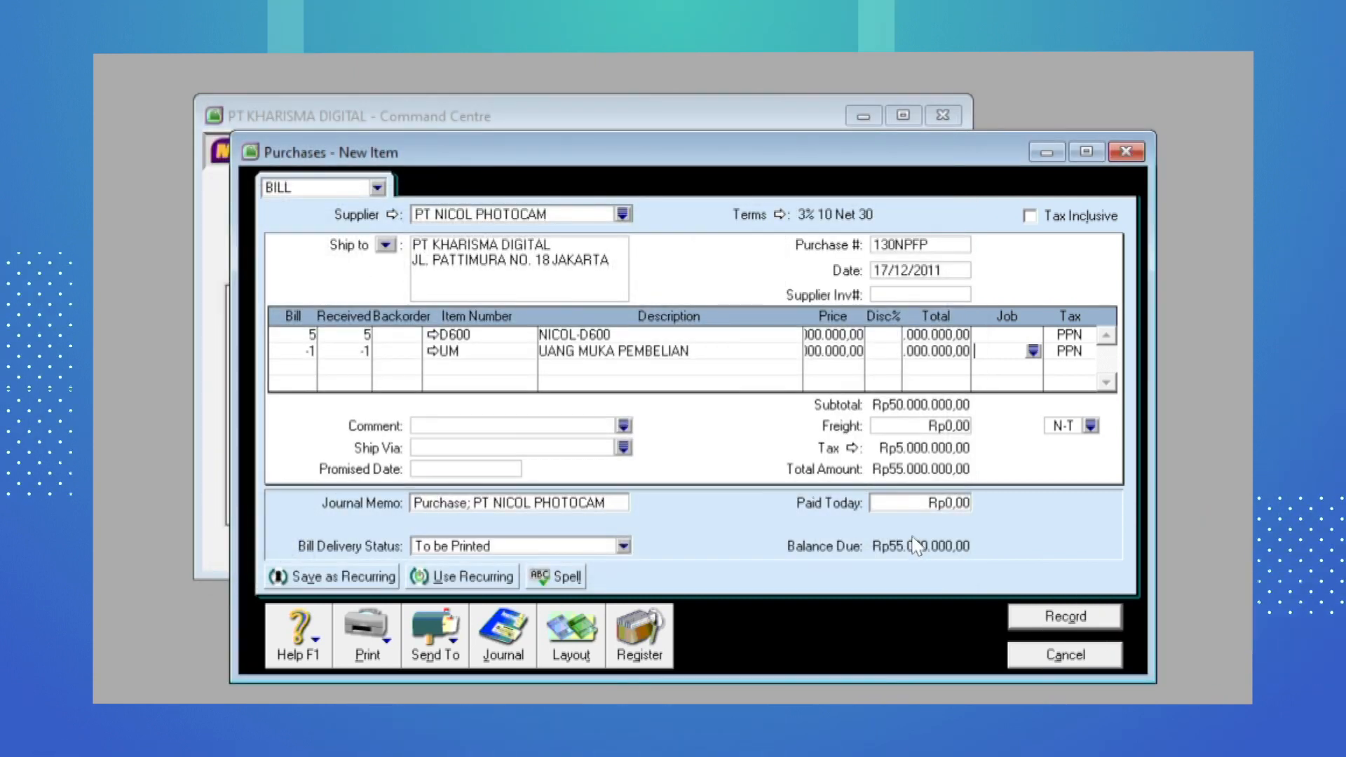
click(1050, 620)
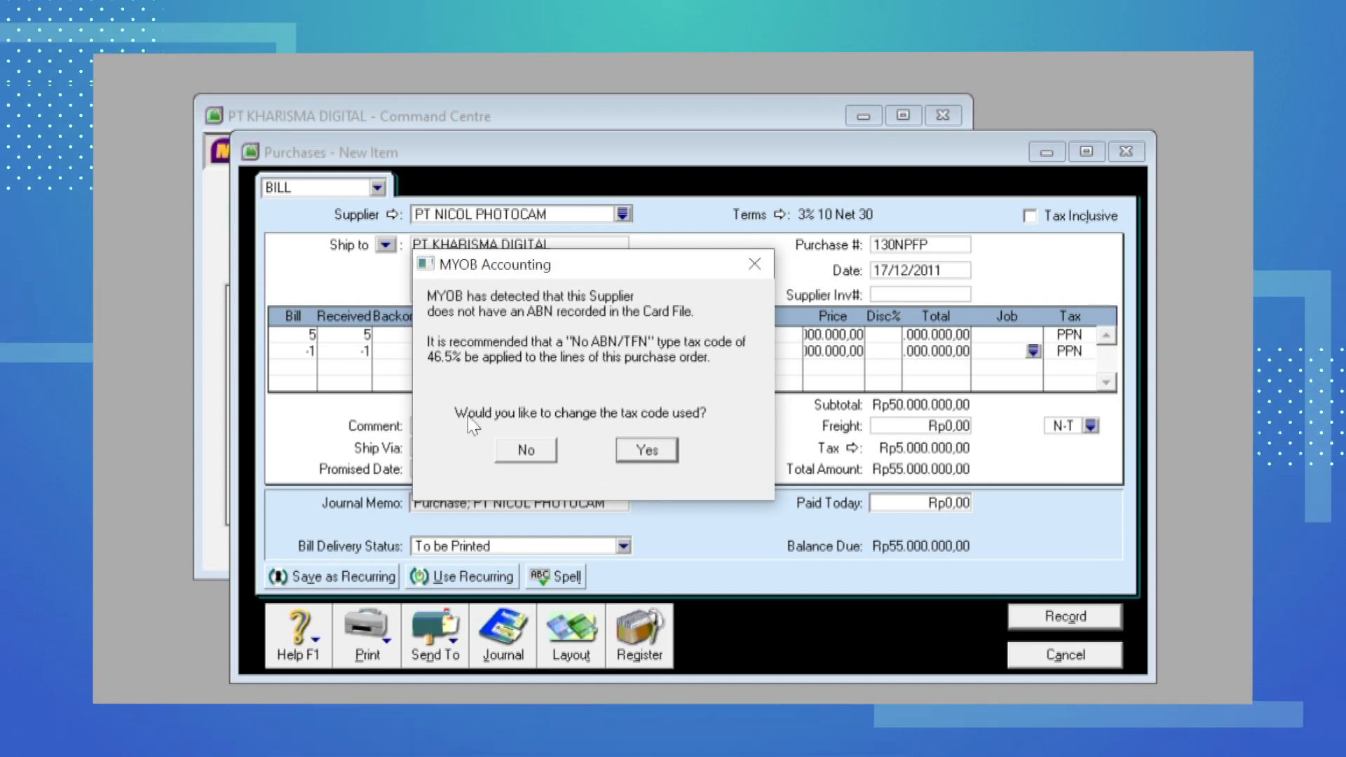
click(552, 449)
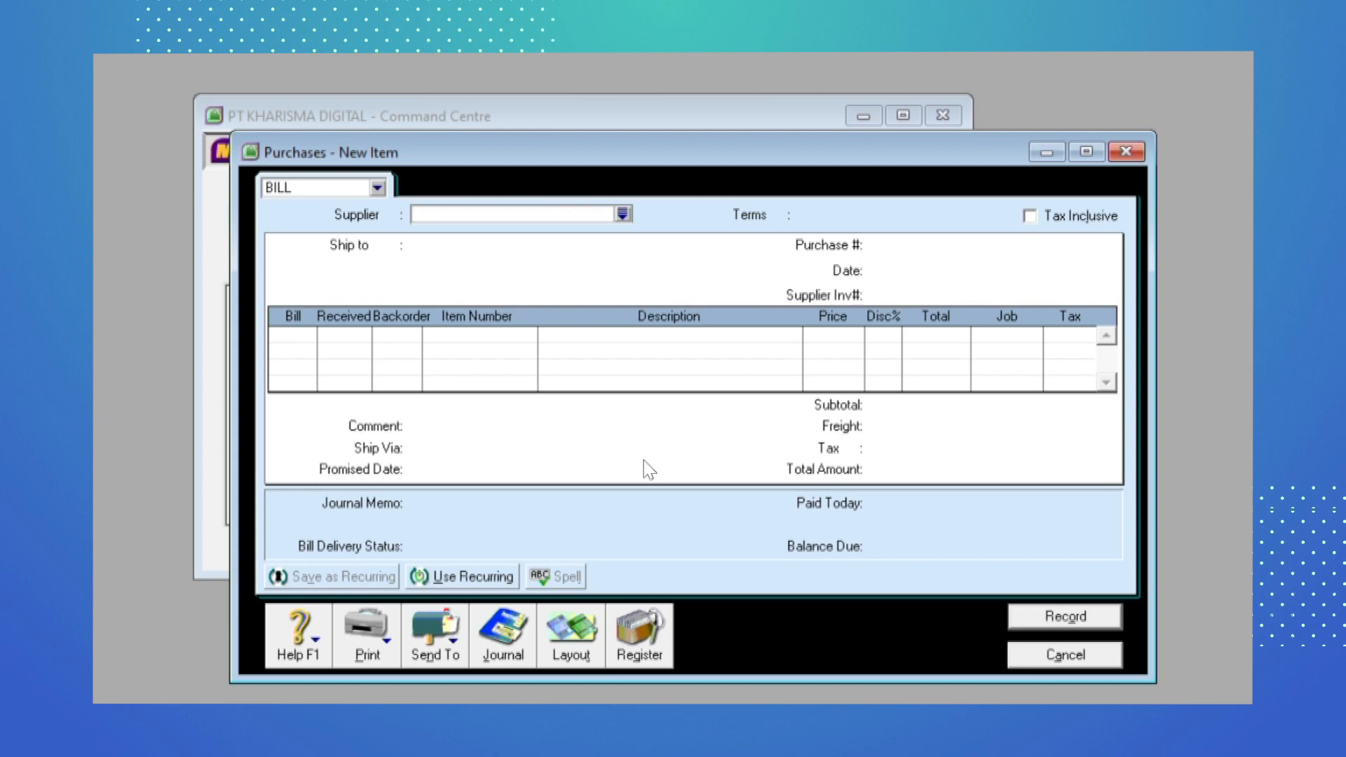
Close the purchase entry form and examine the recorded bill of 17/12/2011 in the purchases transaction journal
click(1044, 658)
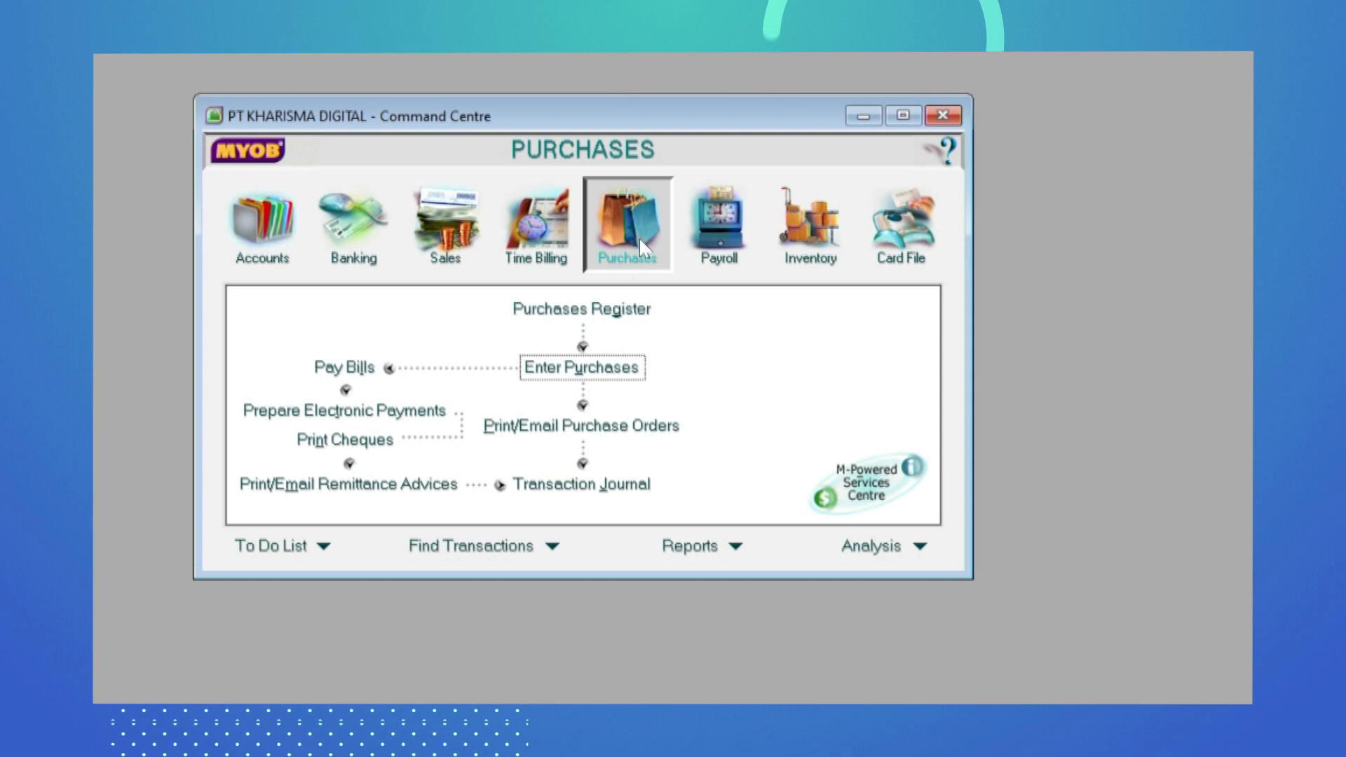
click(602, 490)
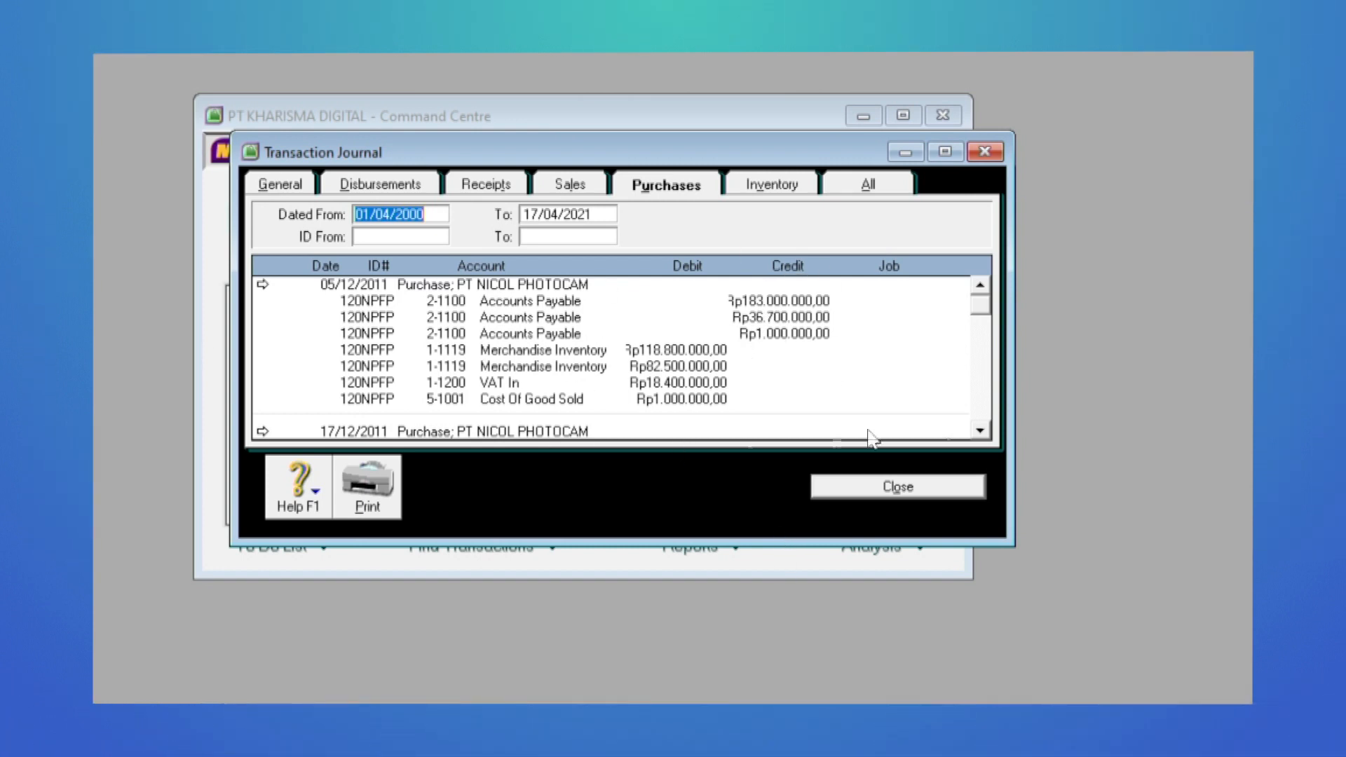
scroll(987, 378, down, 2)
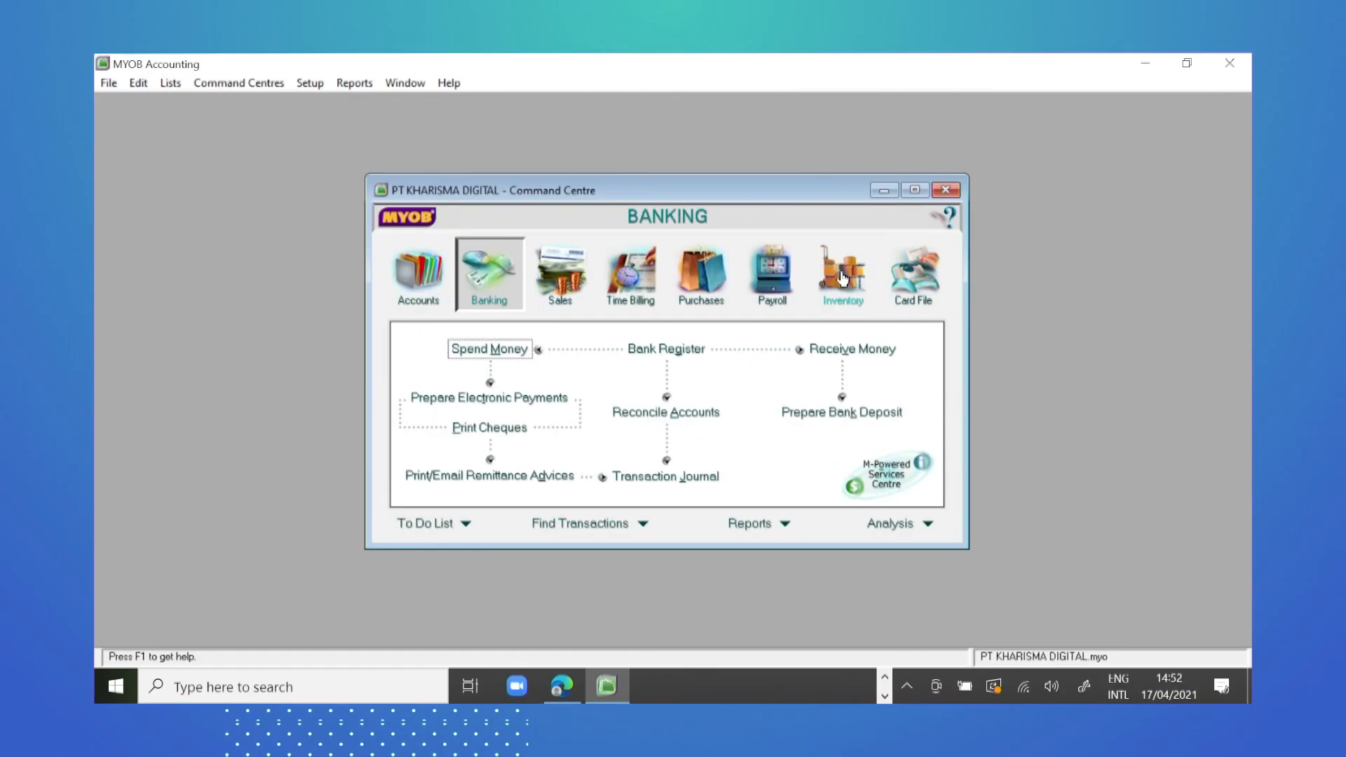
Create inventory item UM named UANG MUKA PEMBELIAN as a bought item with expense account 1-1240, and open its buying details
click(843, 279)
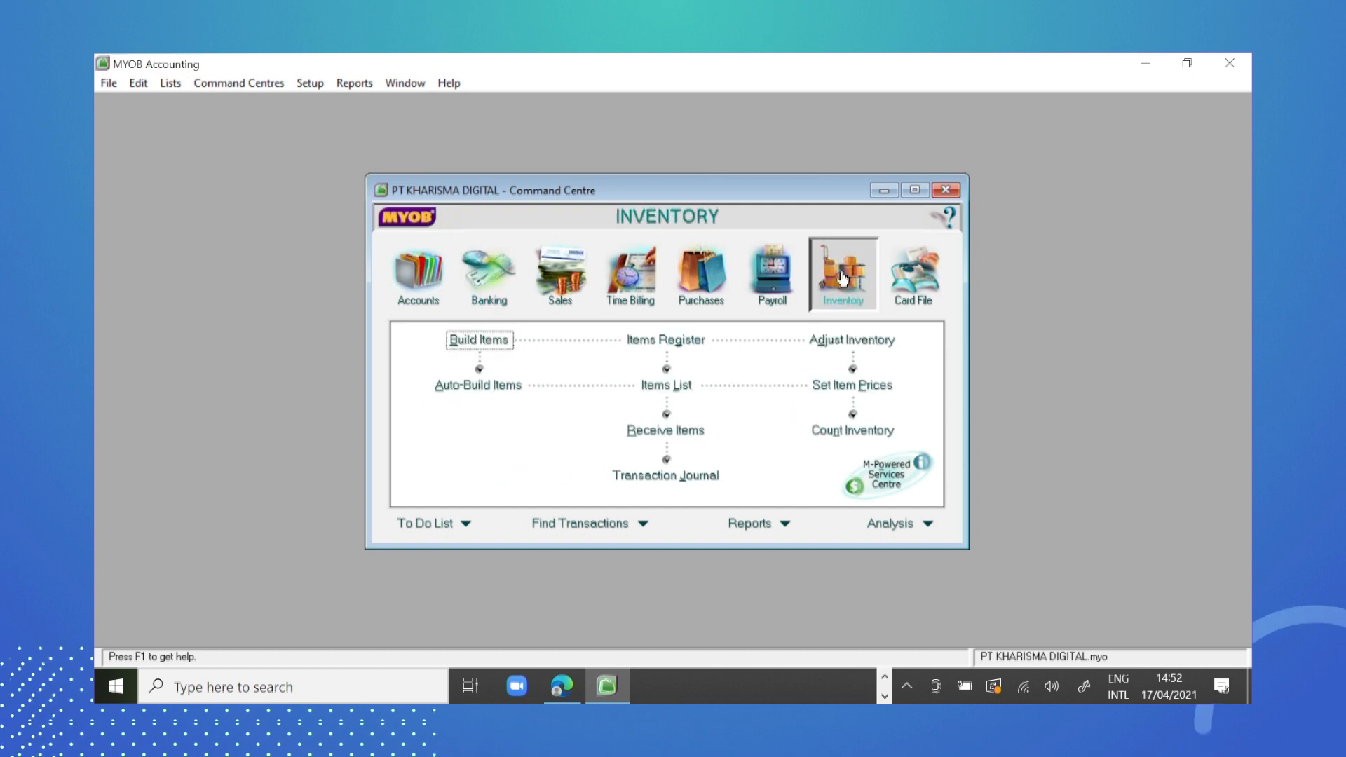
click(672, 394)
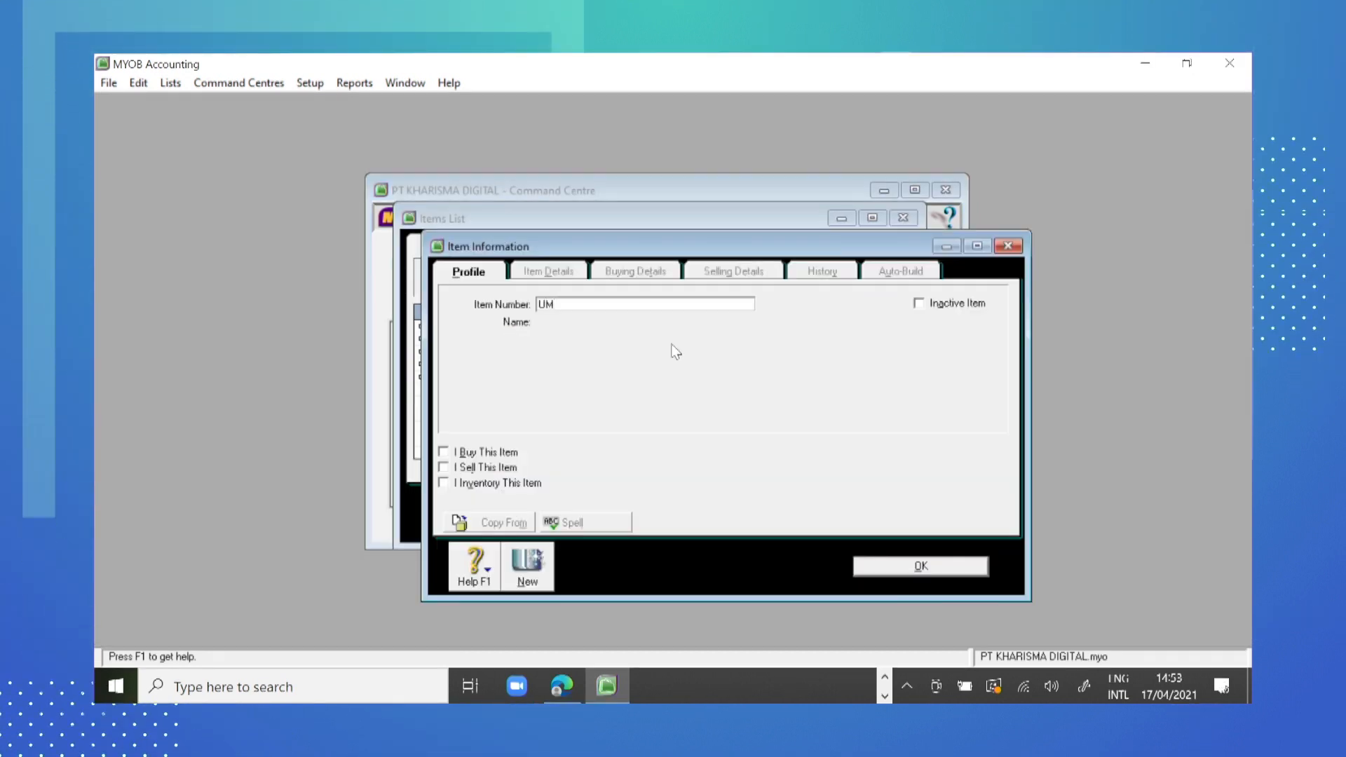
key(Tab)
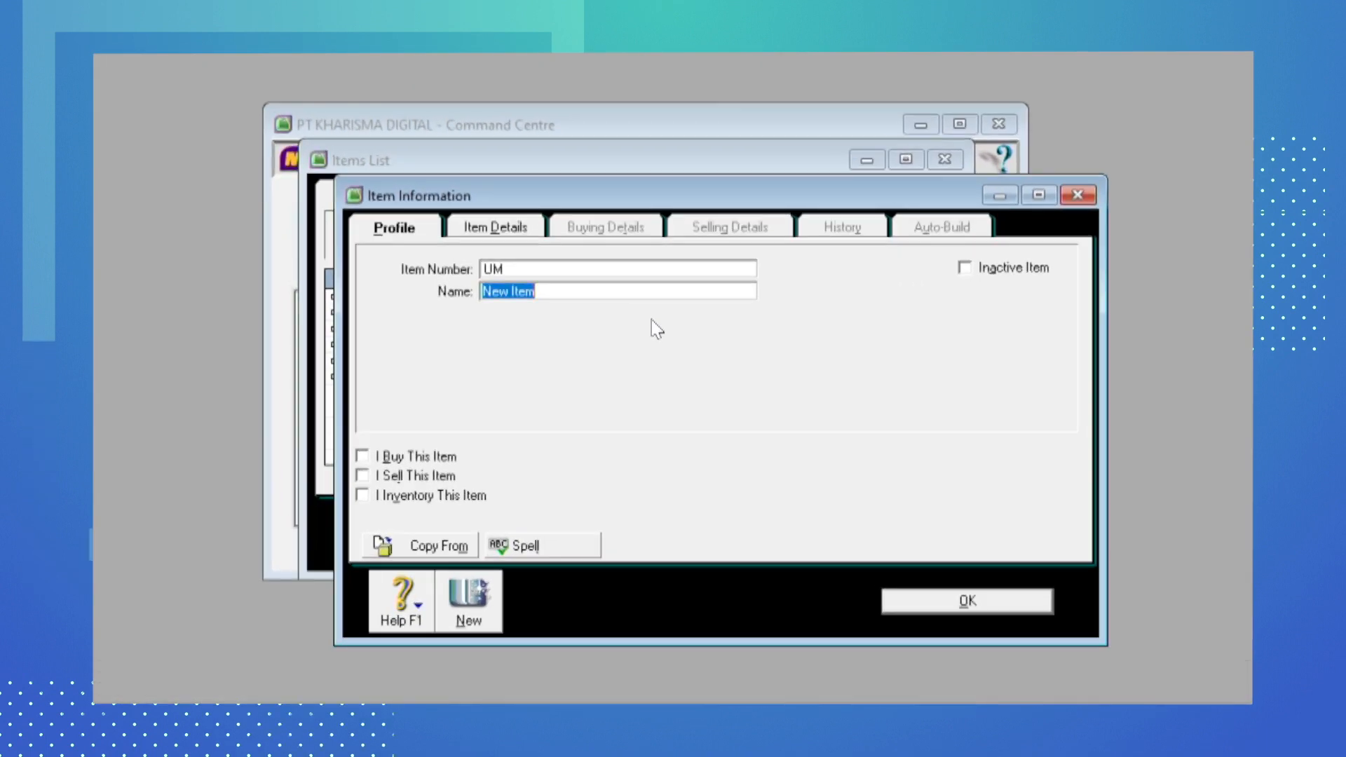
text(UANG MUKA PEMBELIAN)
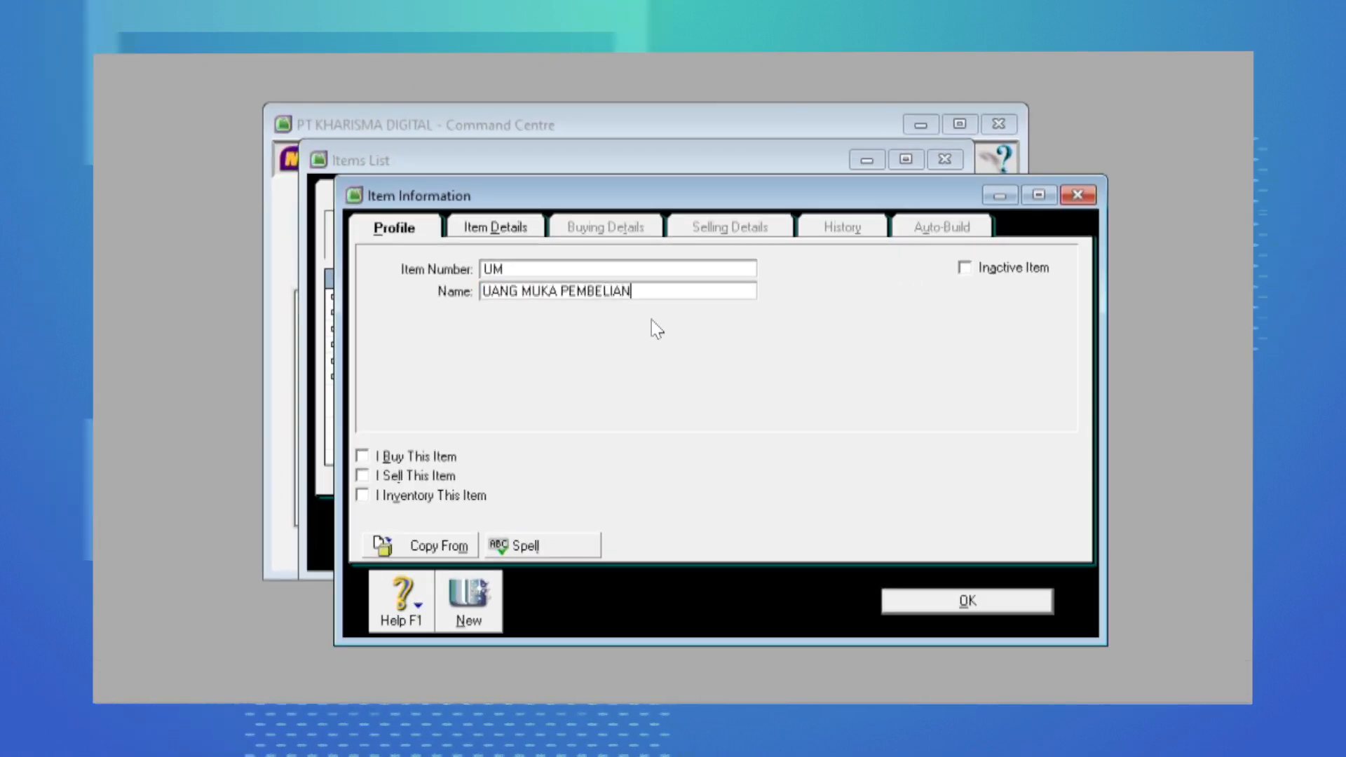
key(alt+b)
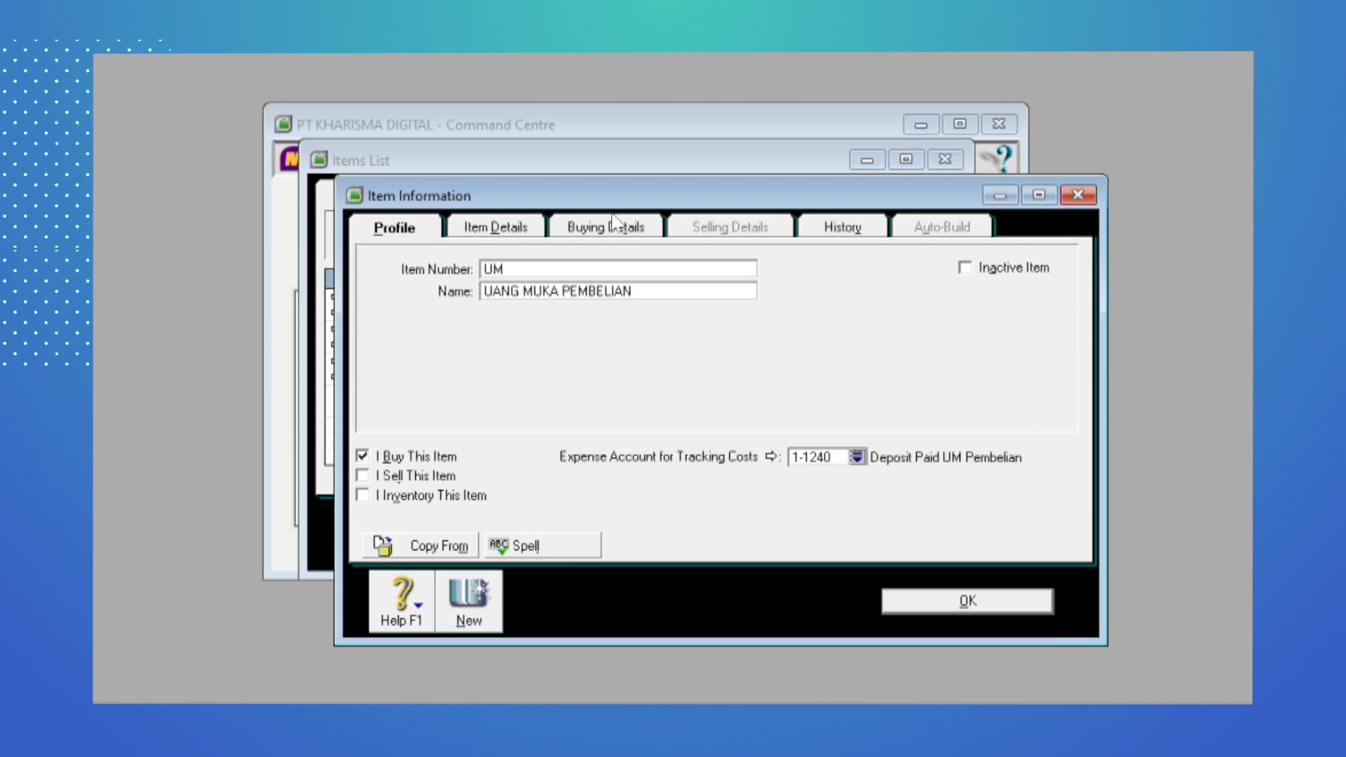
click(606, 227)
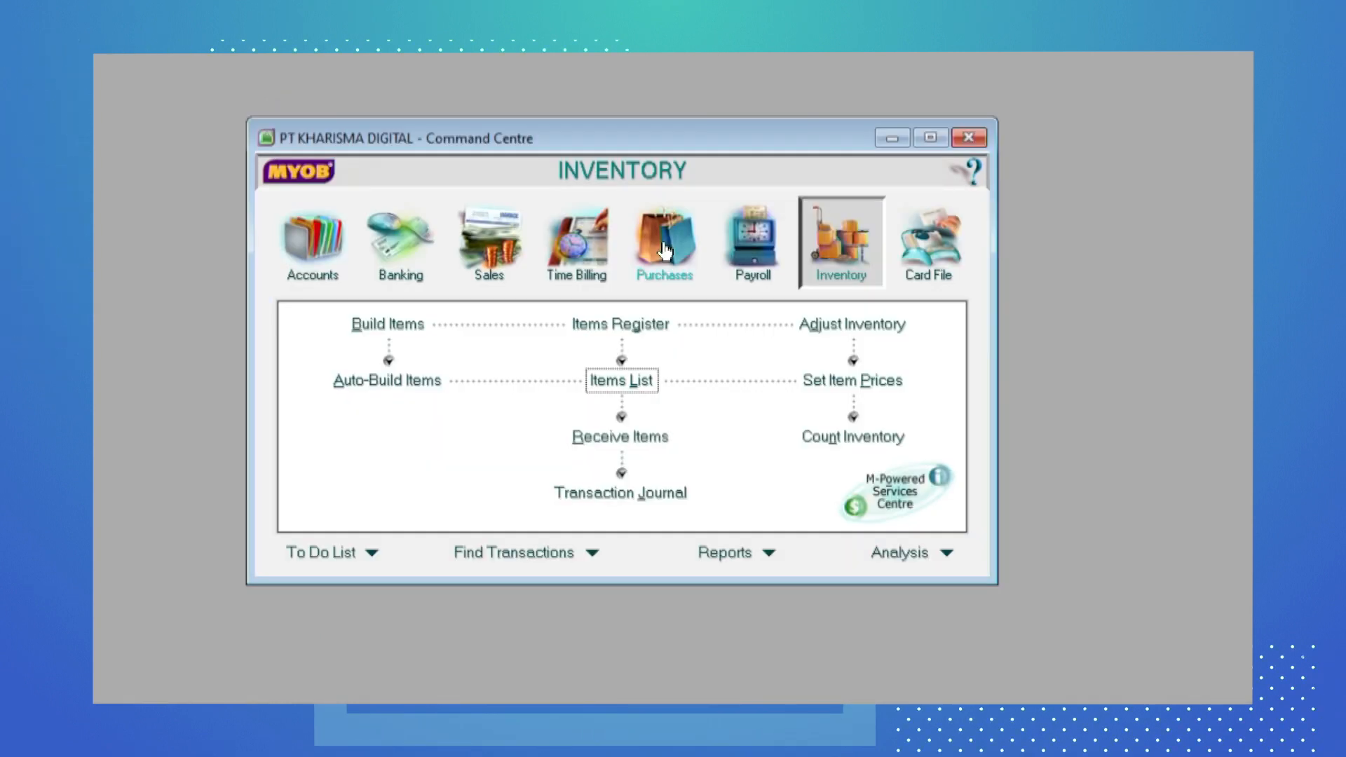
Start a new purchase bill for the supplier PT NICOL PHOTOCAM
click(665, 251)
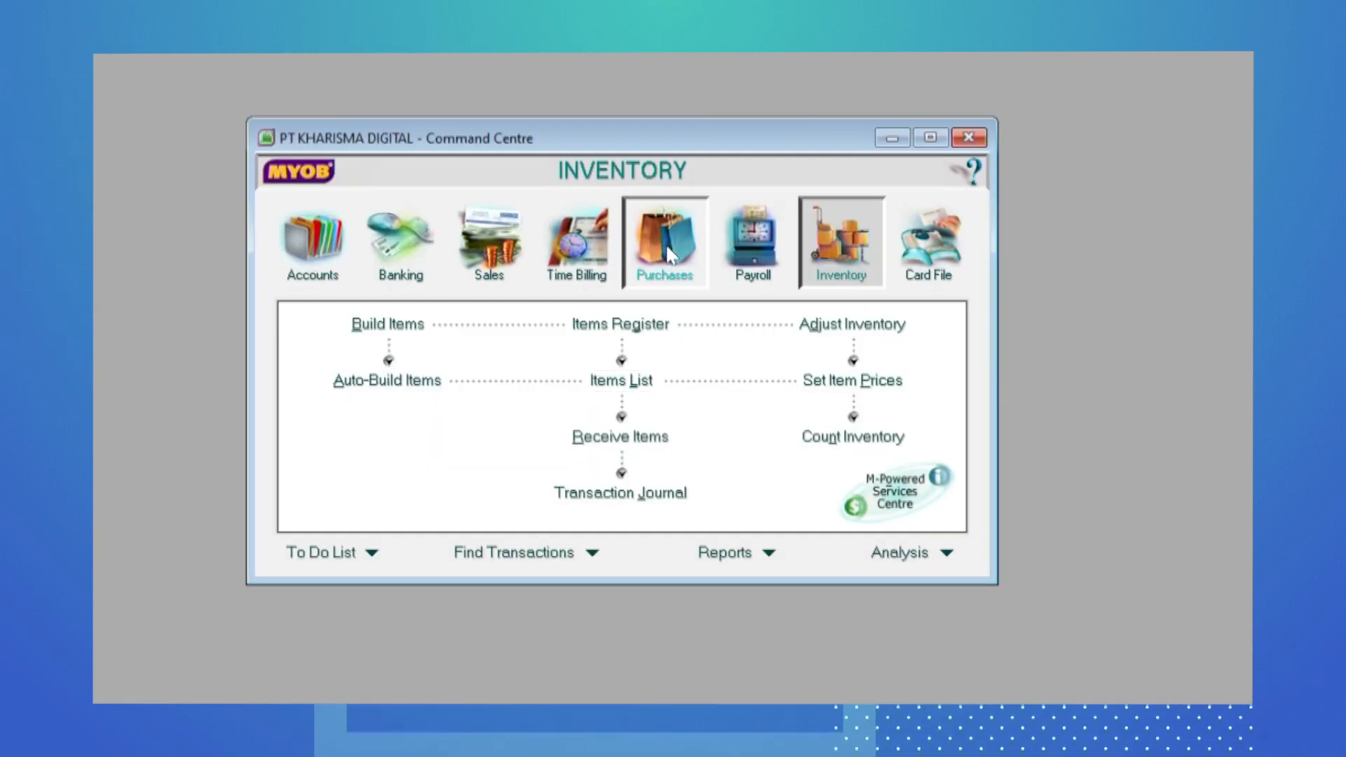
click(654, 394)
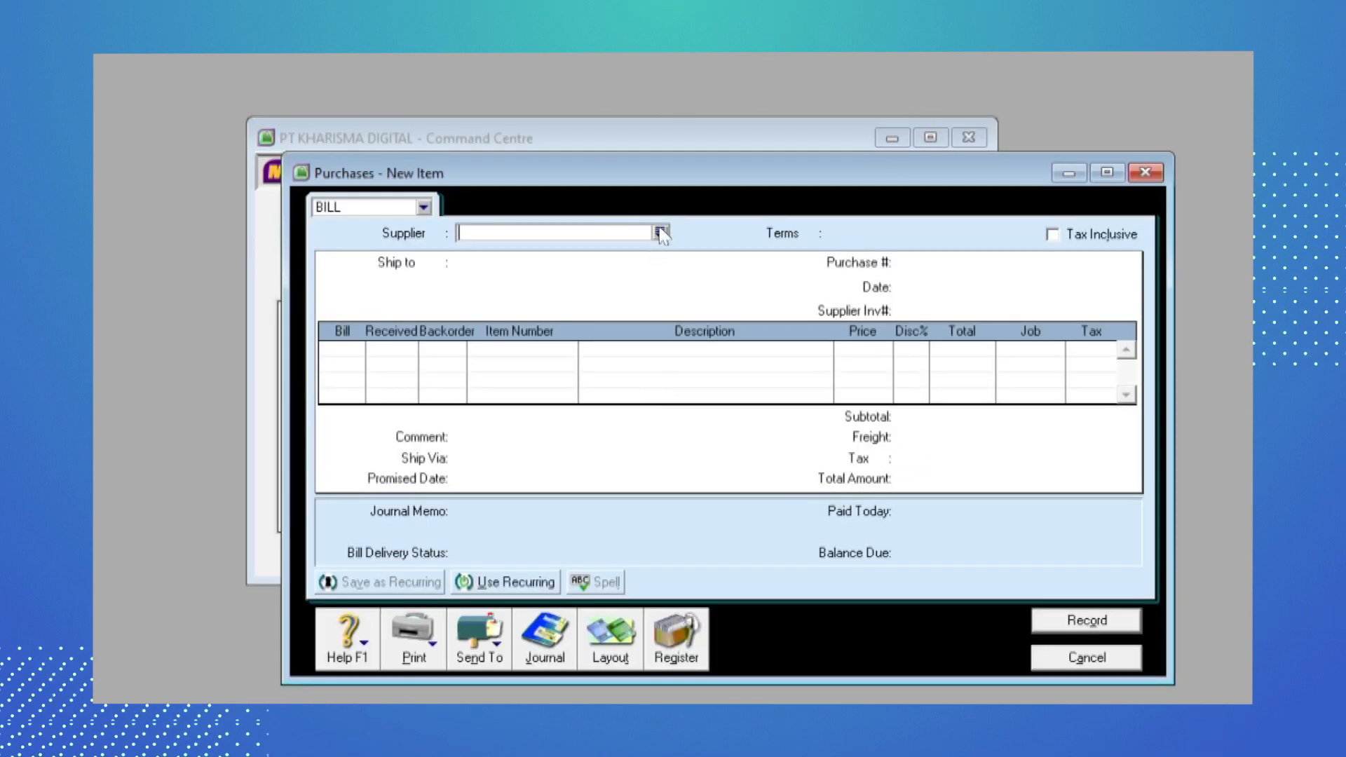
click(660, 233)
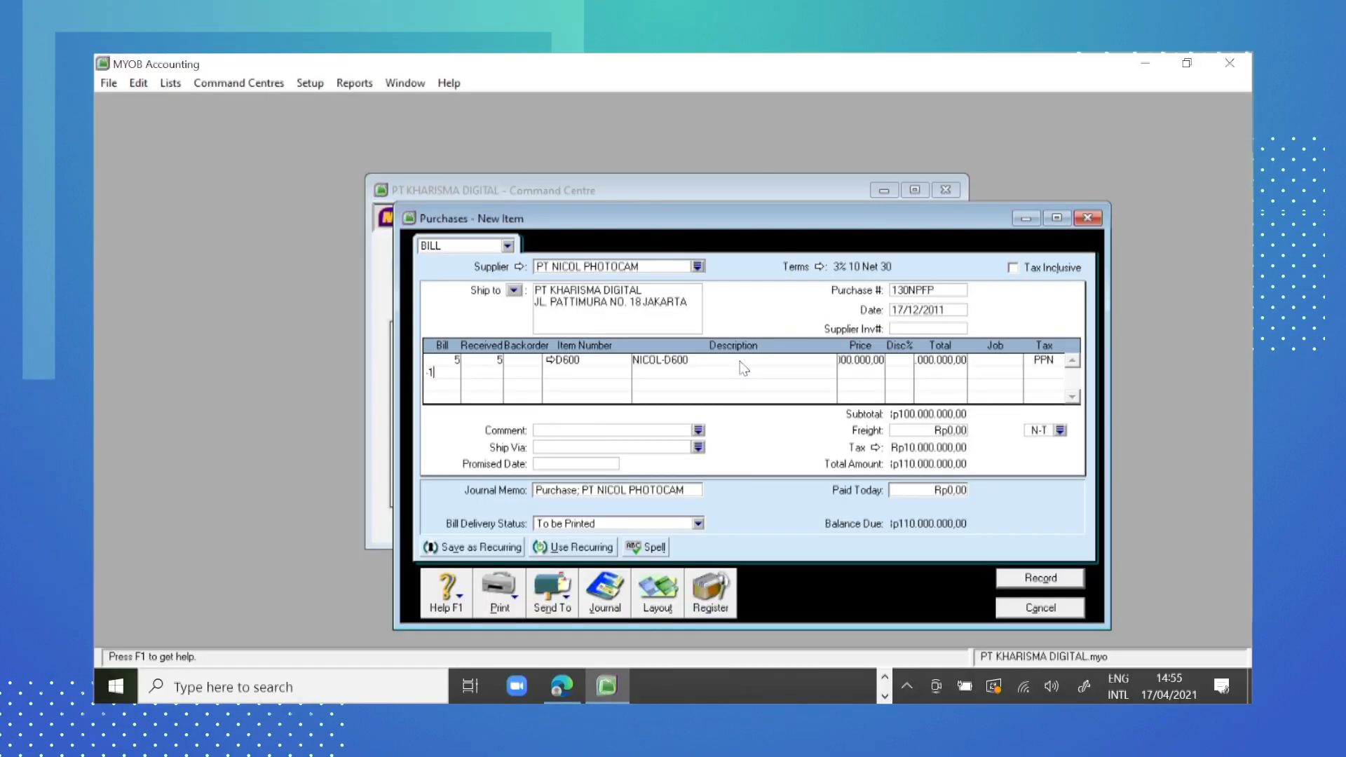
Add a down-payment line for -1 unit of item UM at a price of 50000000 below the D600 line
key(Tab)
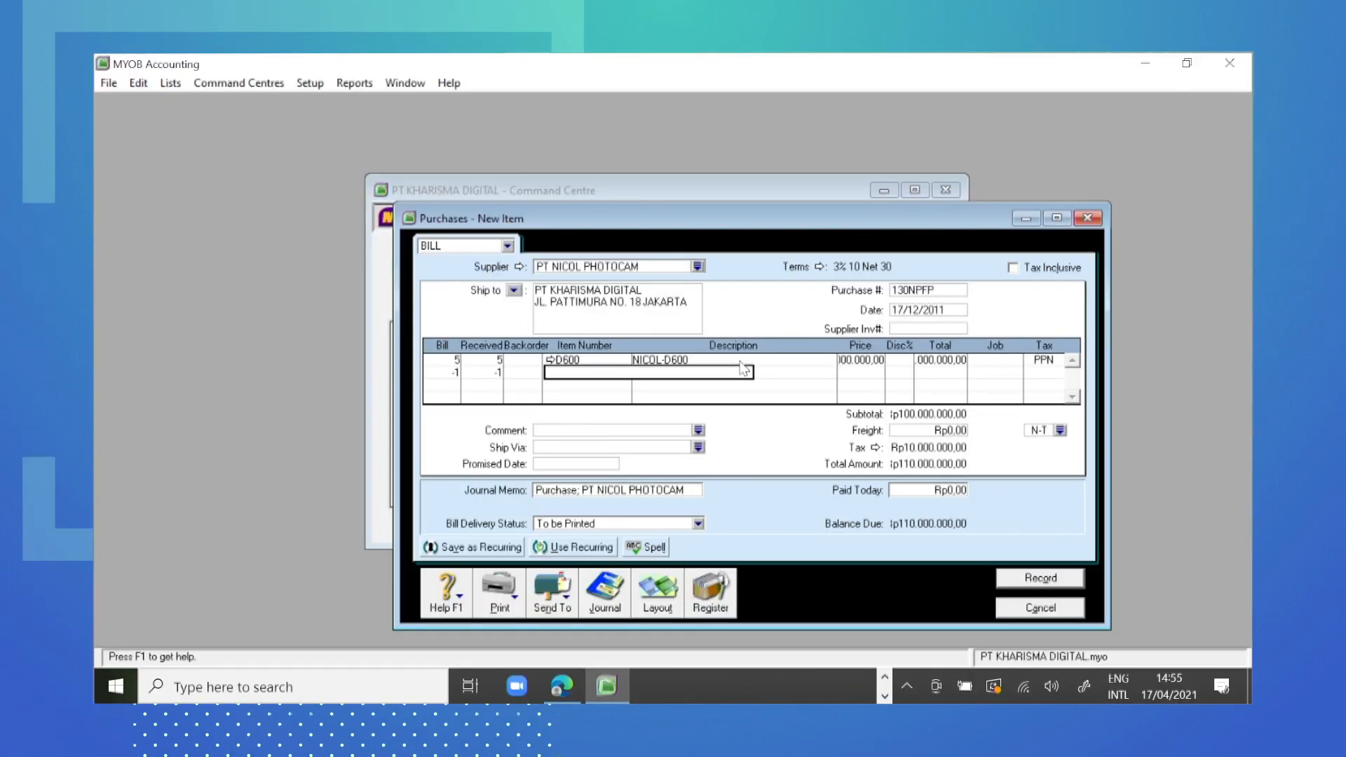
key(Tab)
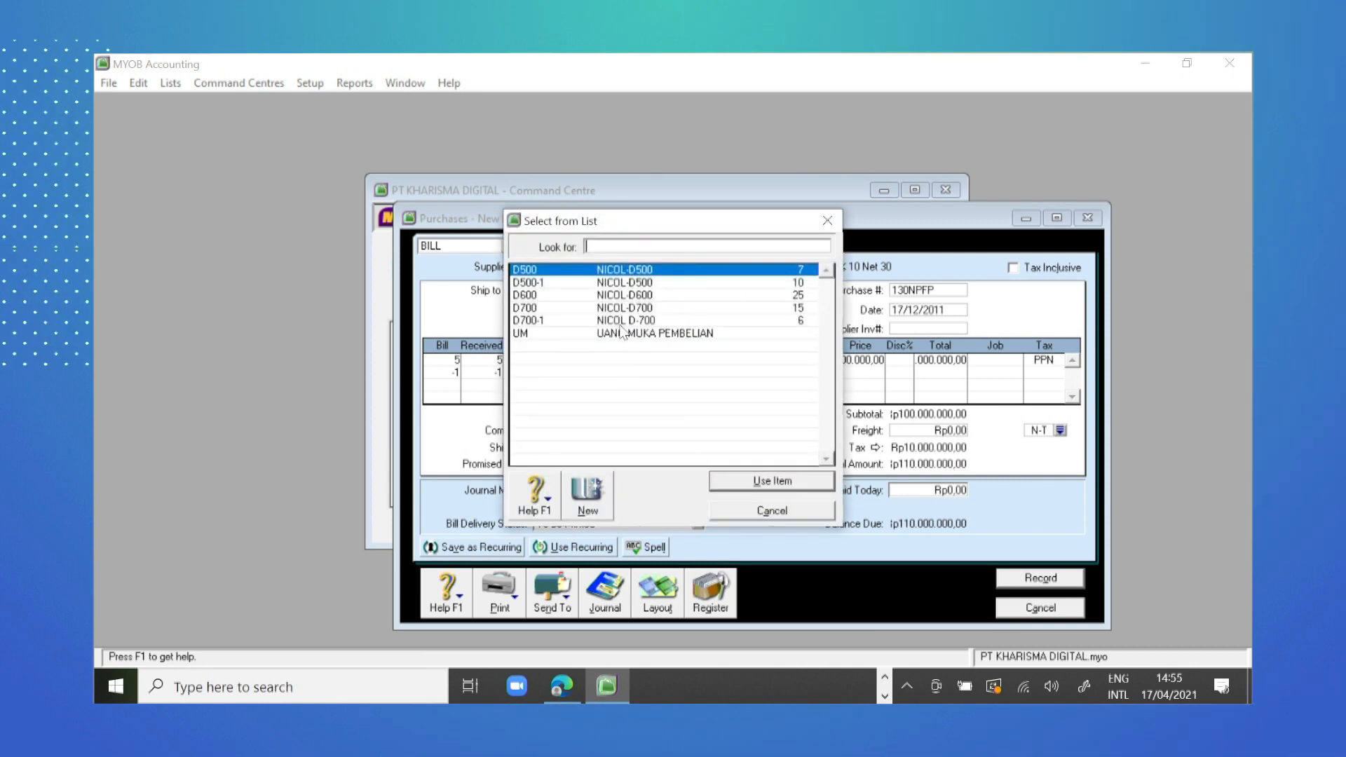
double_click(624, 333)
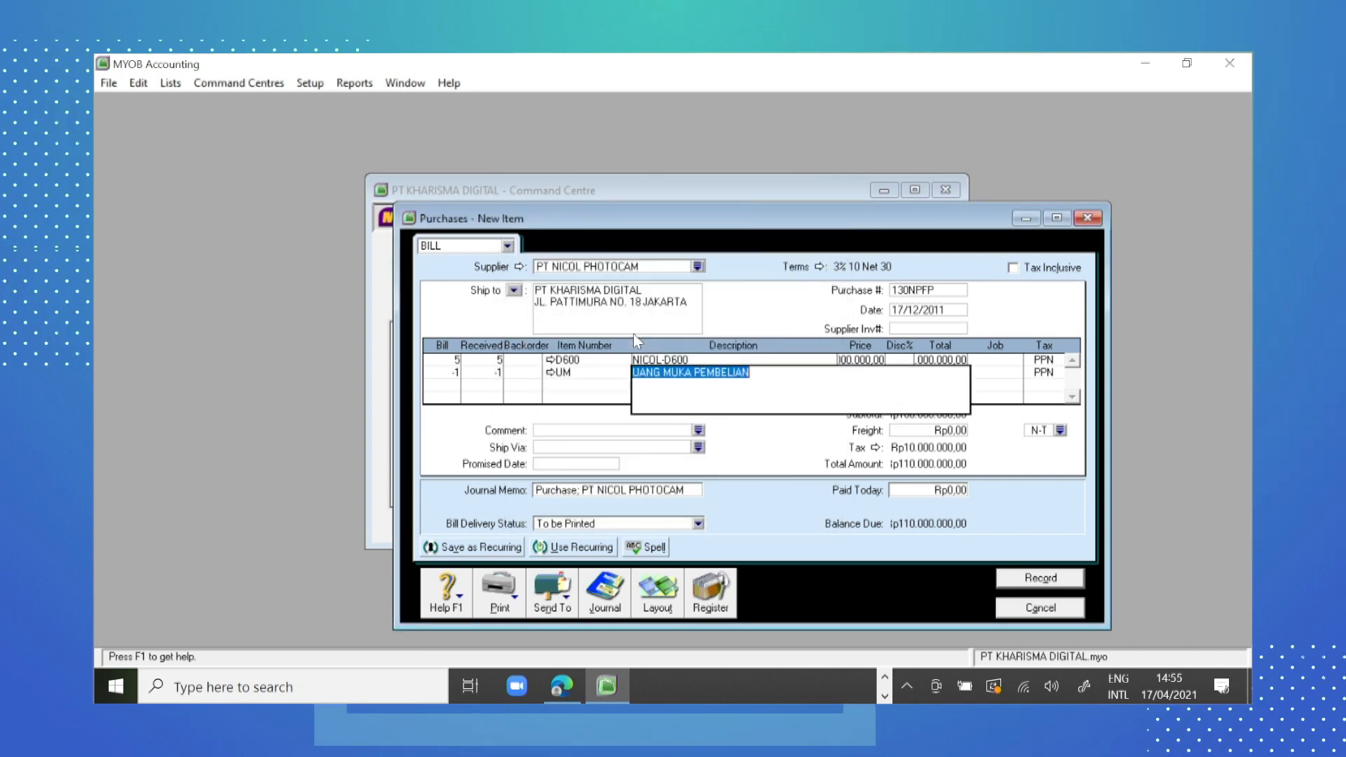
key(Tab)
text(50000)
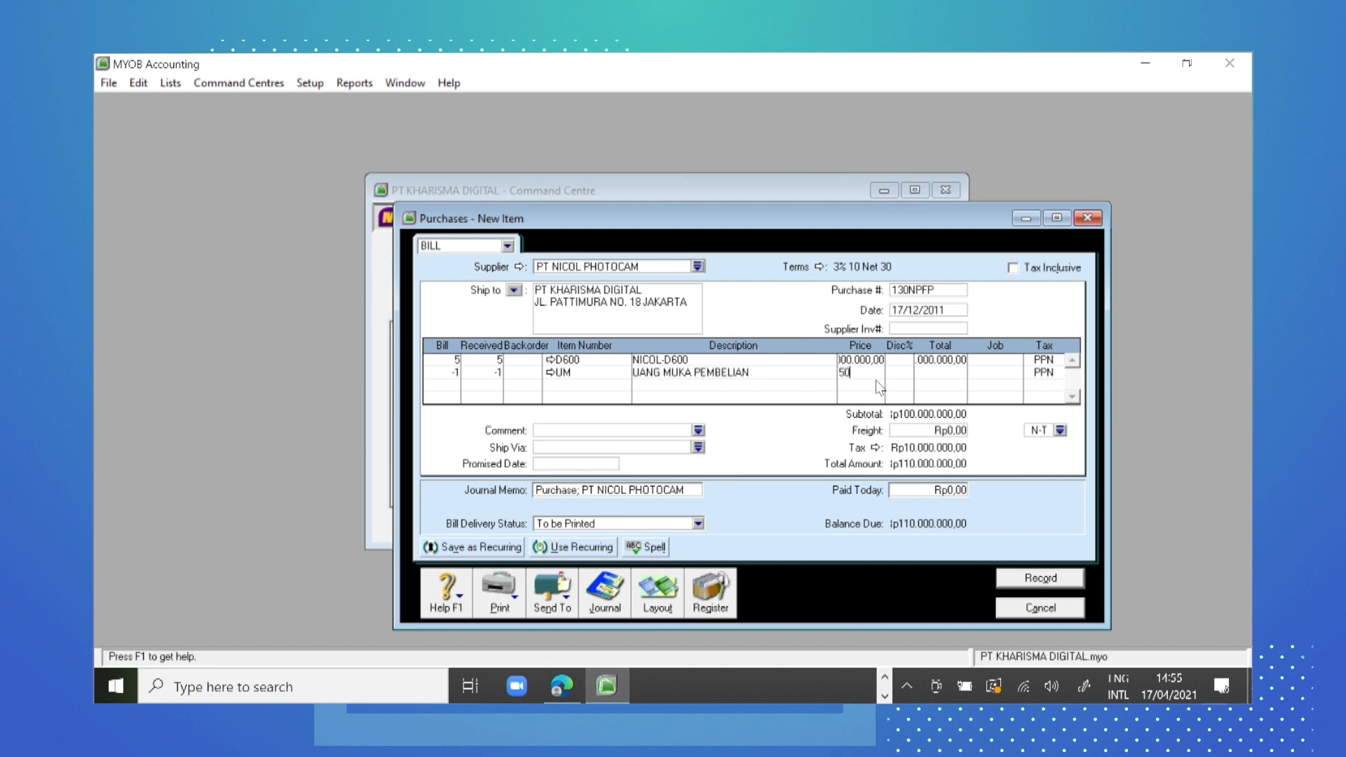
key(Tab)
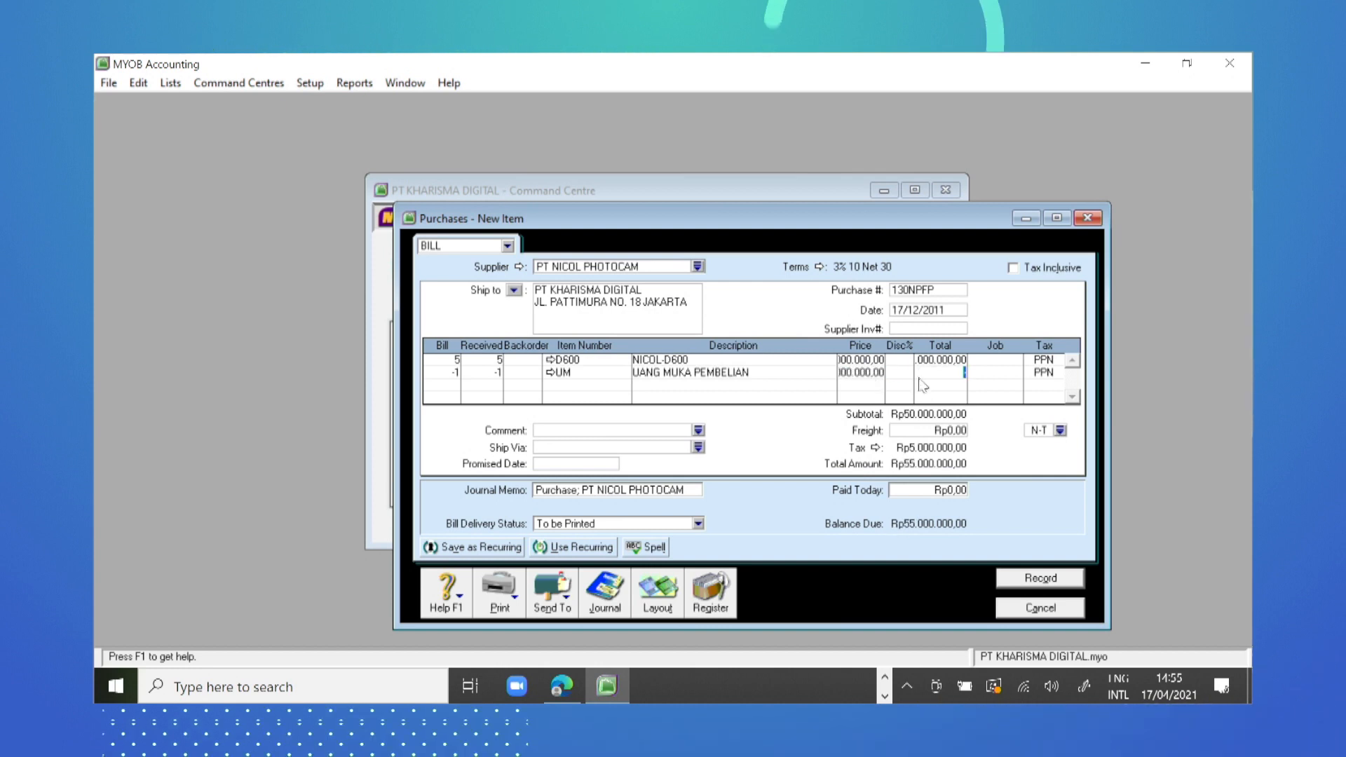